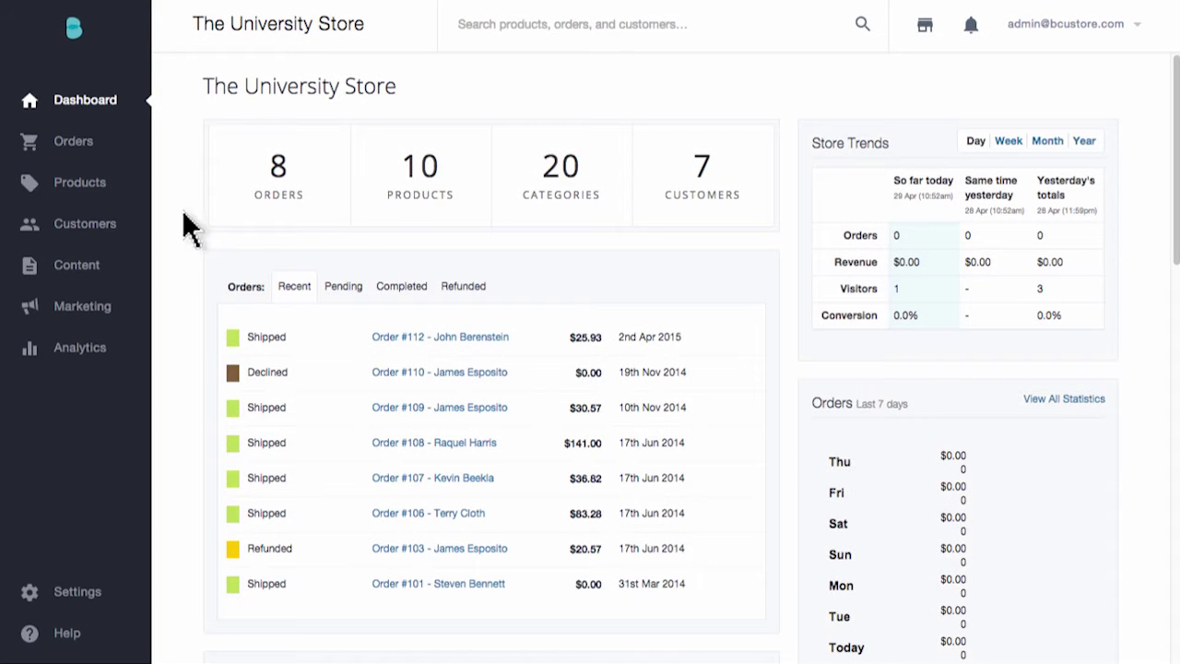
Check the Bigcommerce Hat's weight and dimensions, then go to Products > Export
mouse_move(91, 189)
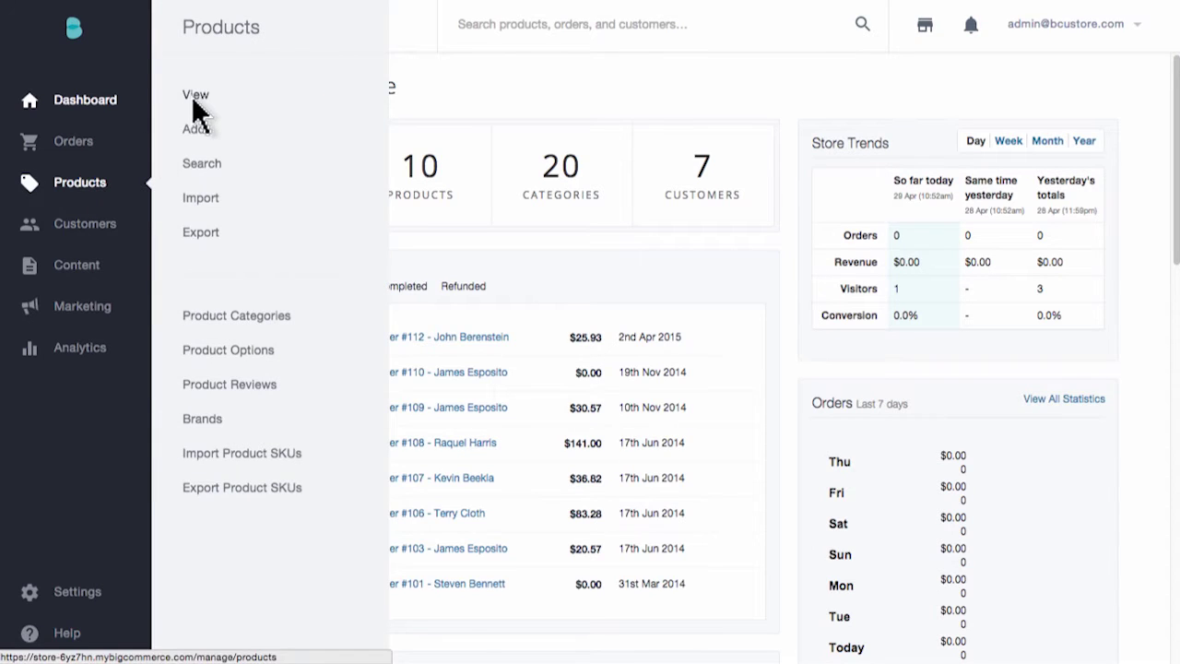
click(192, 96)
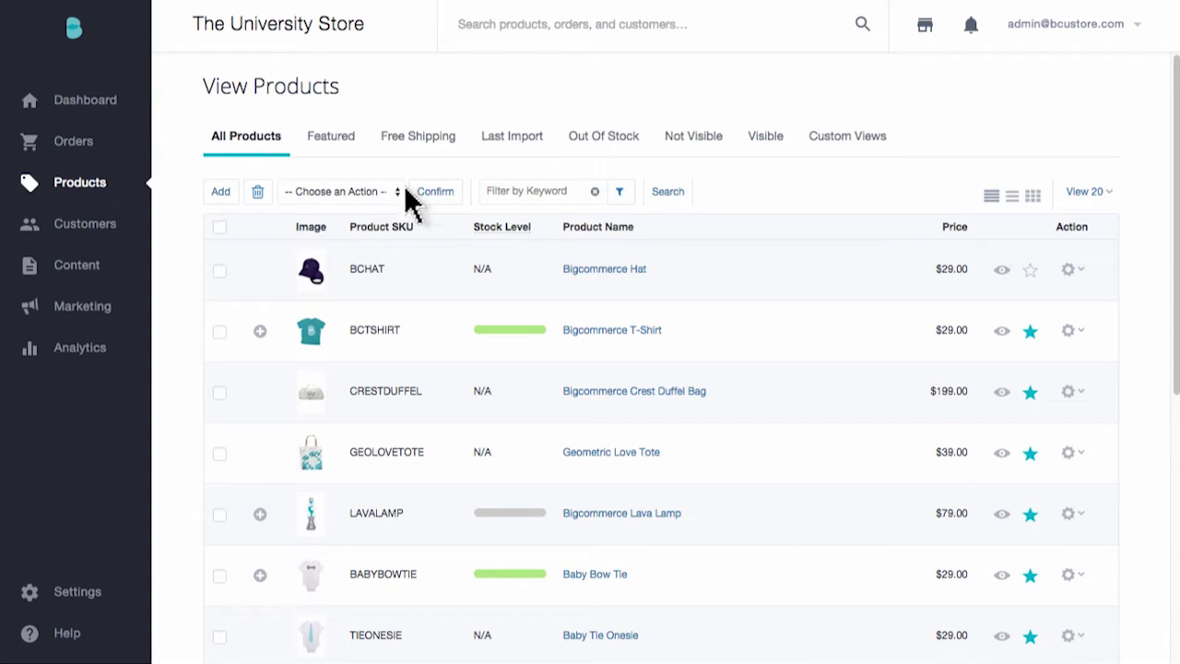
click(601, 272)
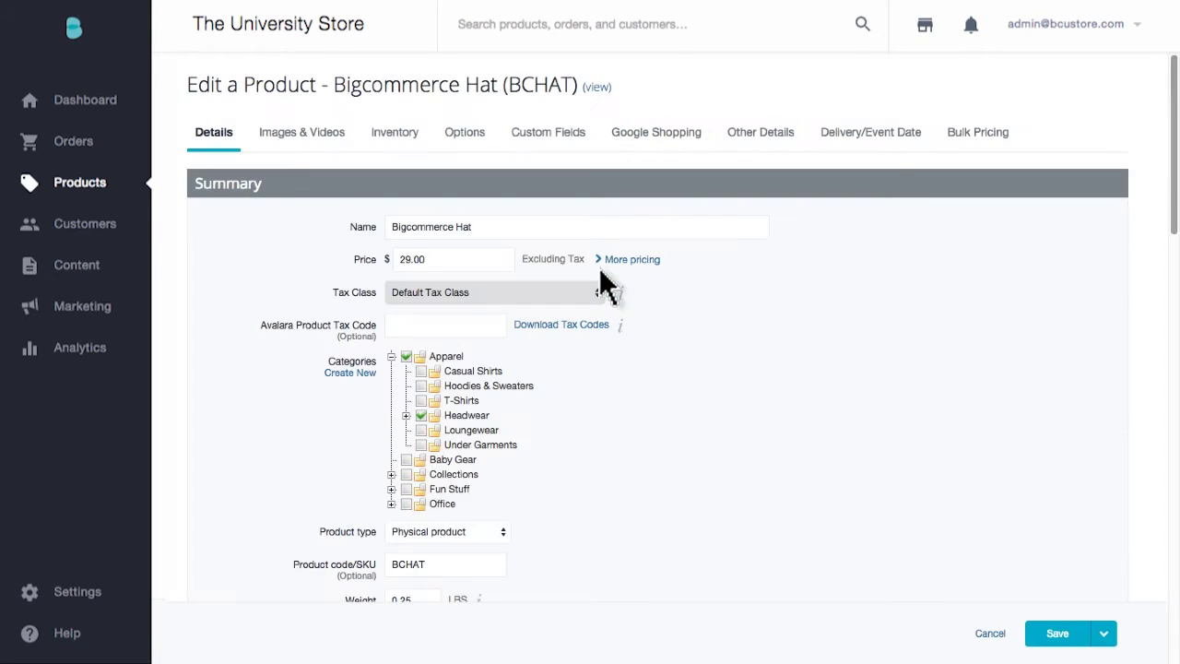
scroll(600, 272, down, 5)
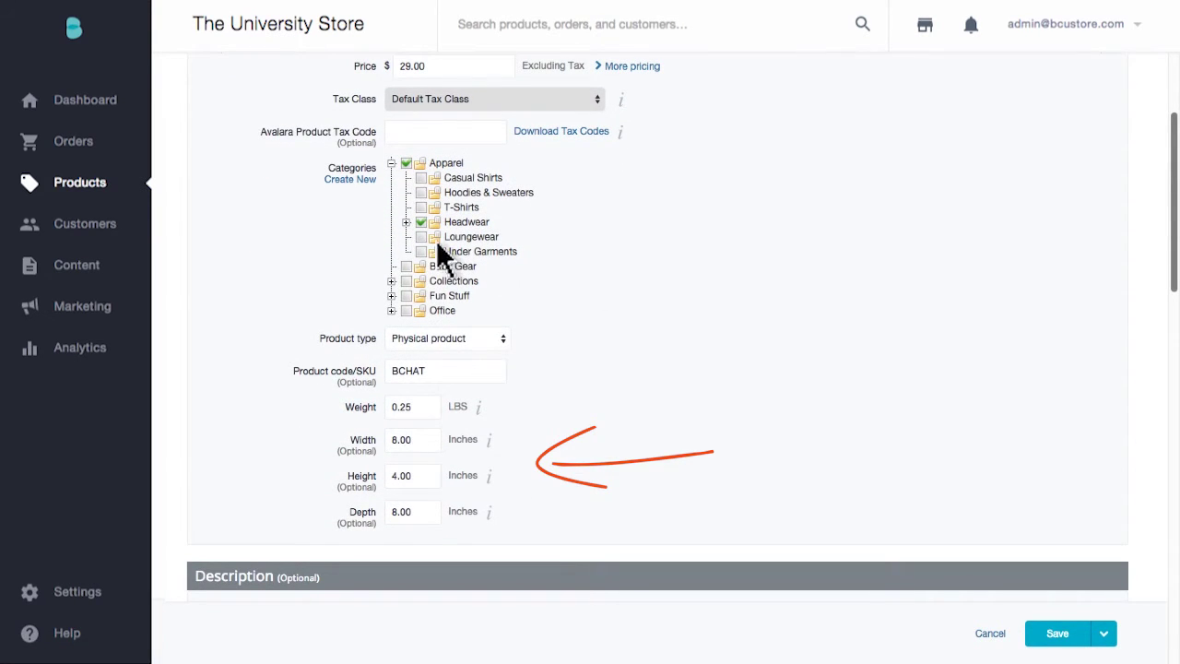
mouse_move(101, 198)
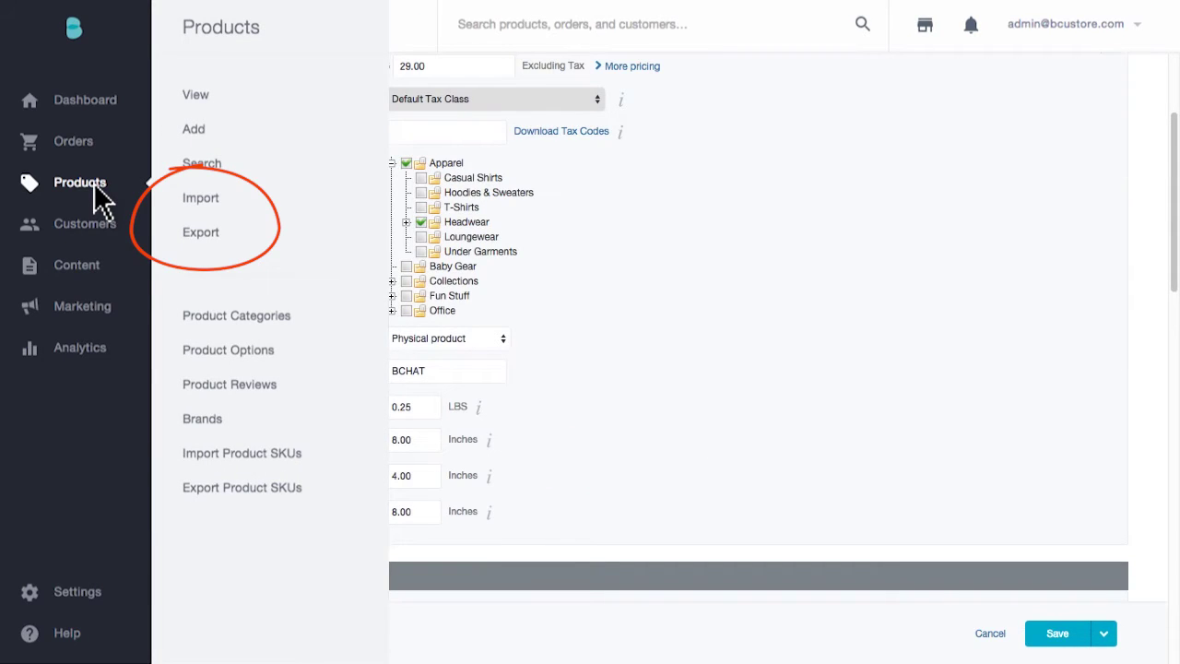
click(206, 234)
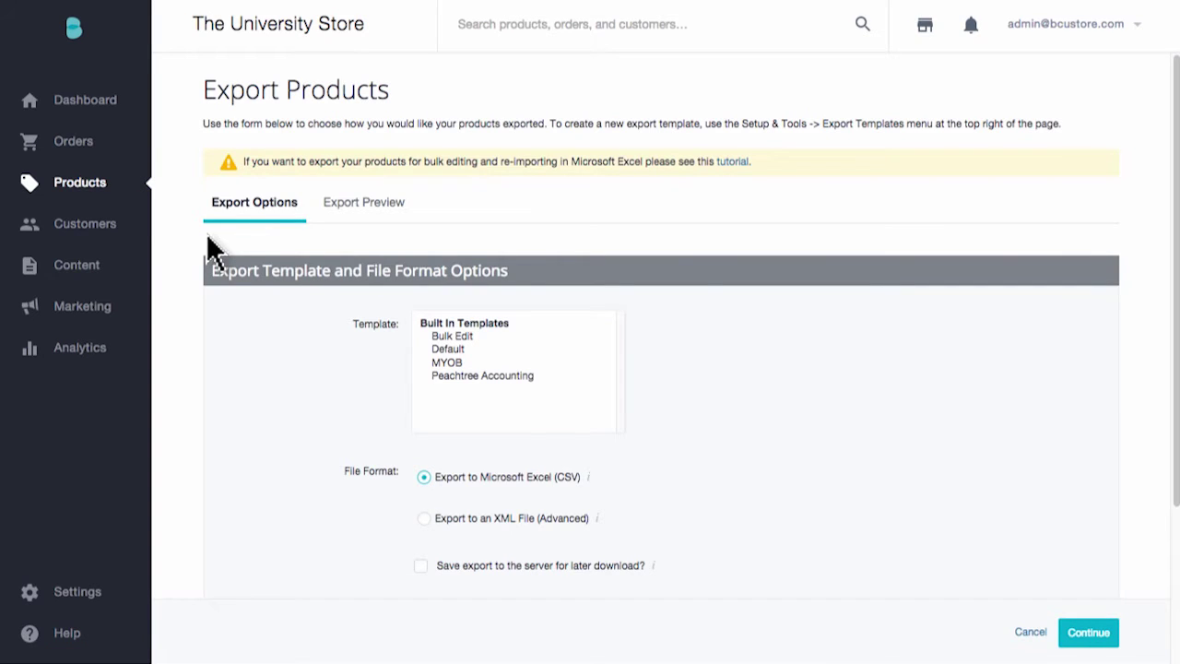
From the dashboard, open Settings > Shipping and scroll to the United States and Canada zones
click(94, 103)
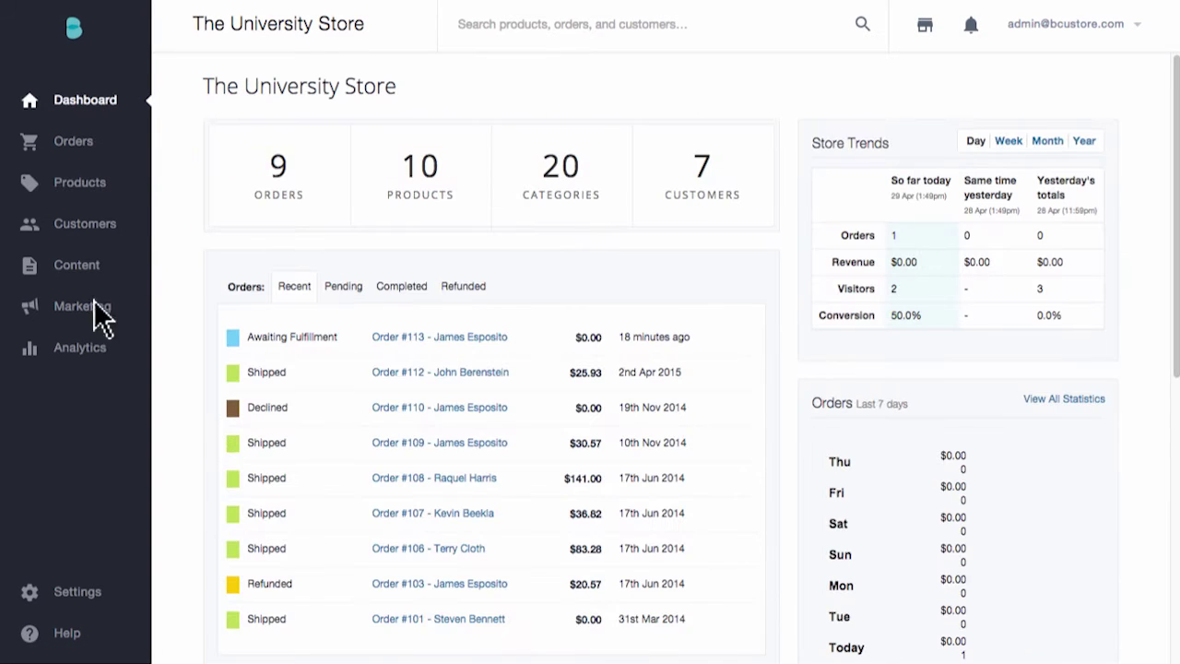
mouse_move(94, 596)
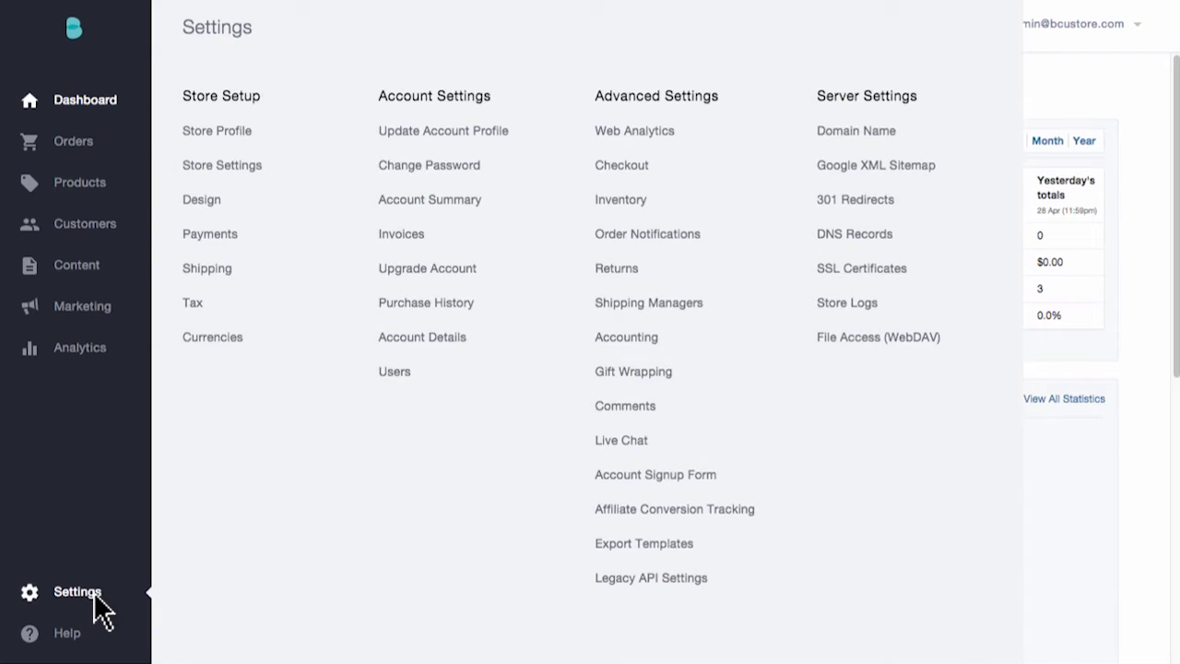
click(208, 276)
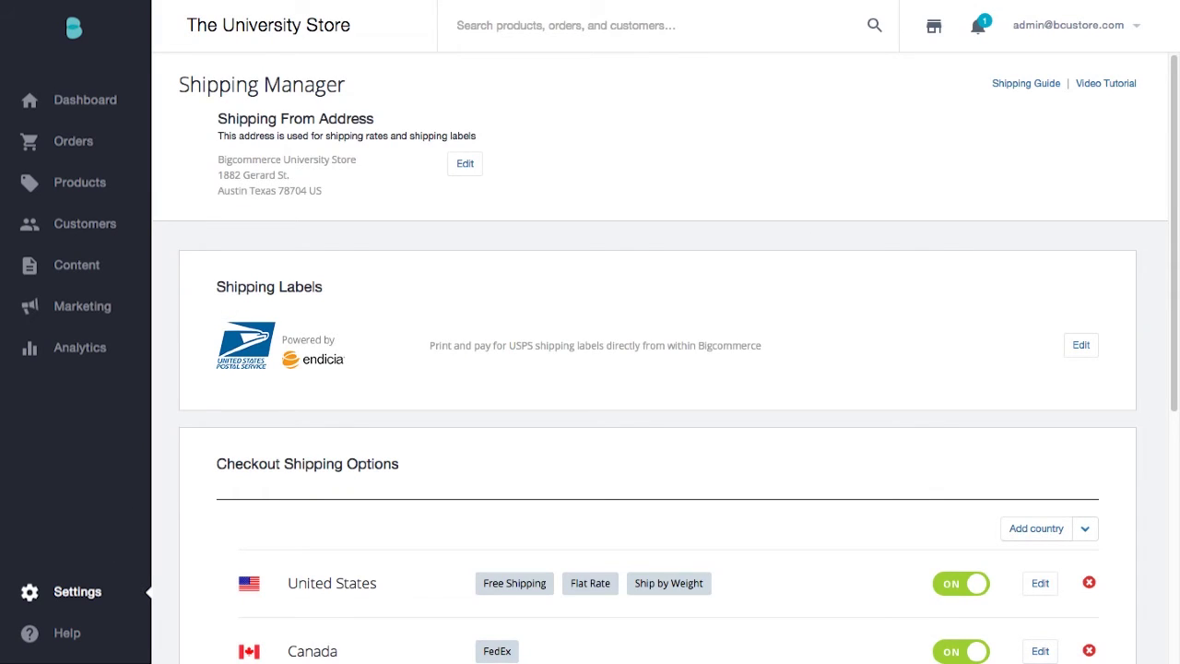
scroll(664, 360, down, 3)
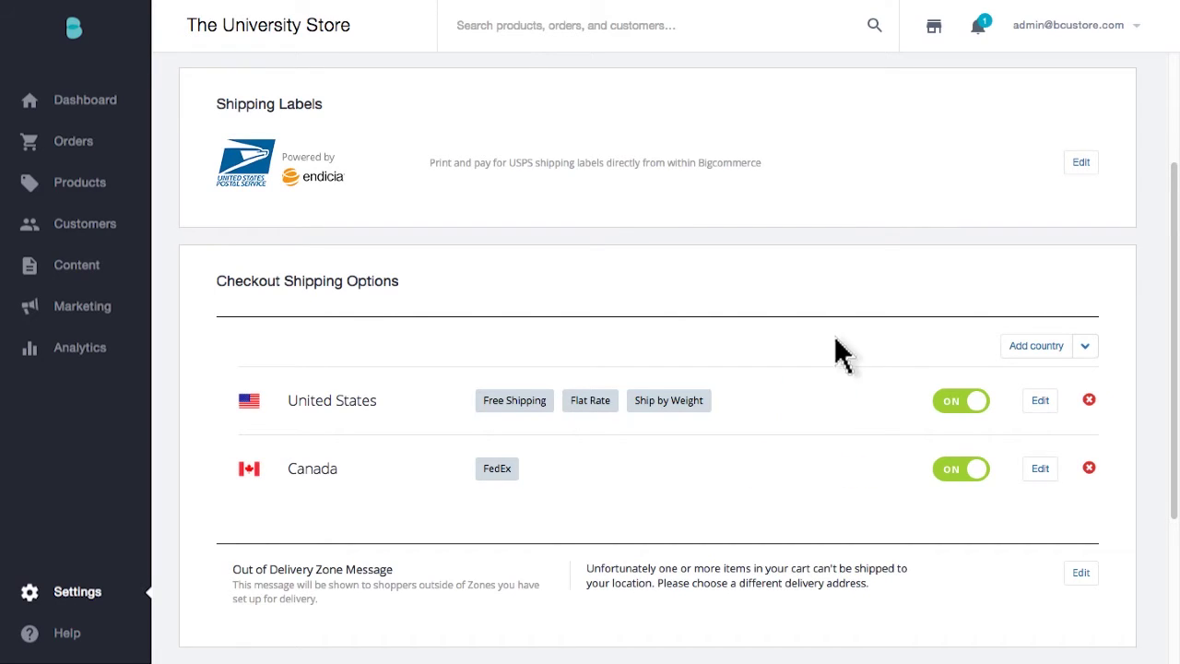
Edit the United States zone and scroll down to its Real Time Shipping Quotes
click(1040, 402)
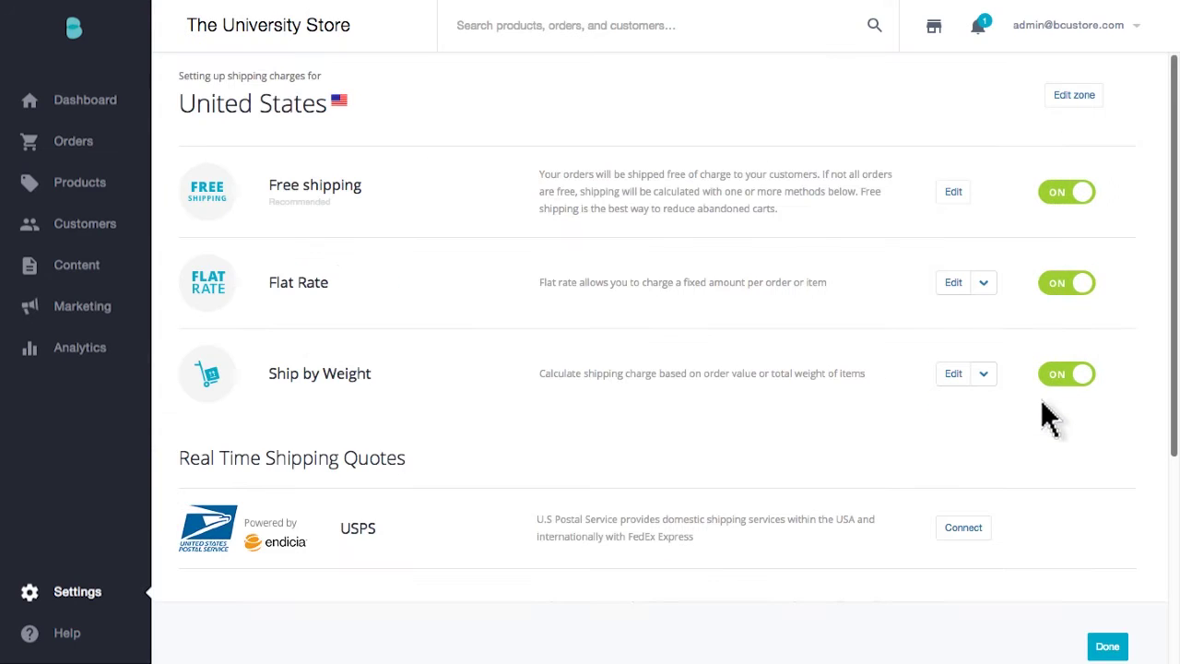
scroll(1046, 408, down, 5)
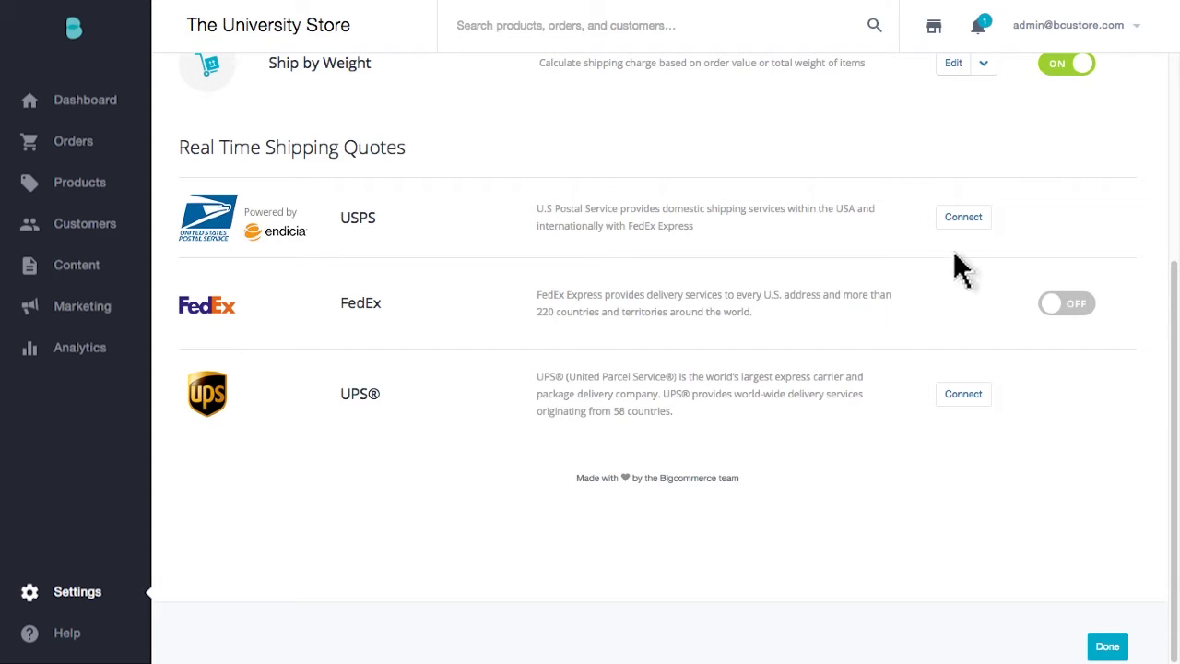
Start the USPS connection and enter the account holder's first and last name in the sign-up form
click(965, 221)
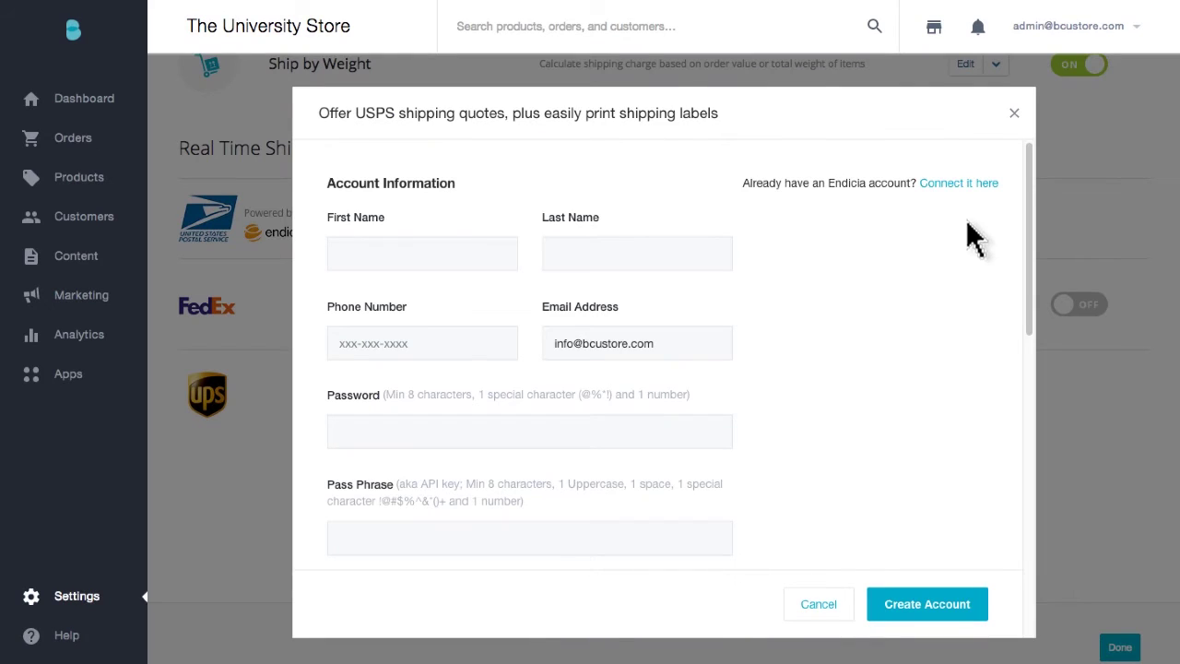
click(343, 266)
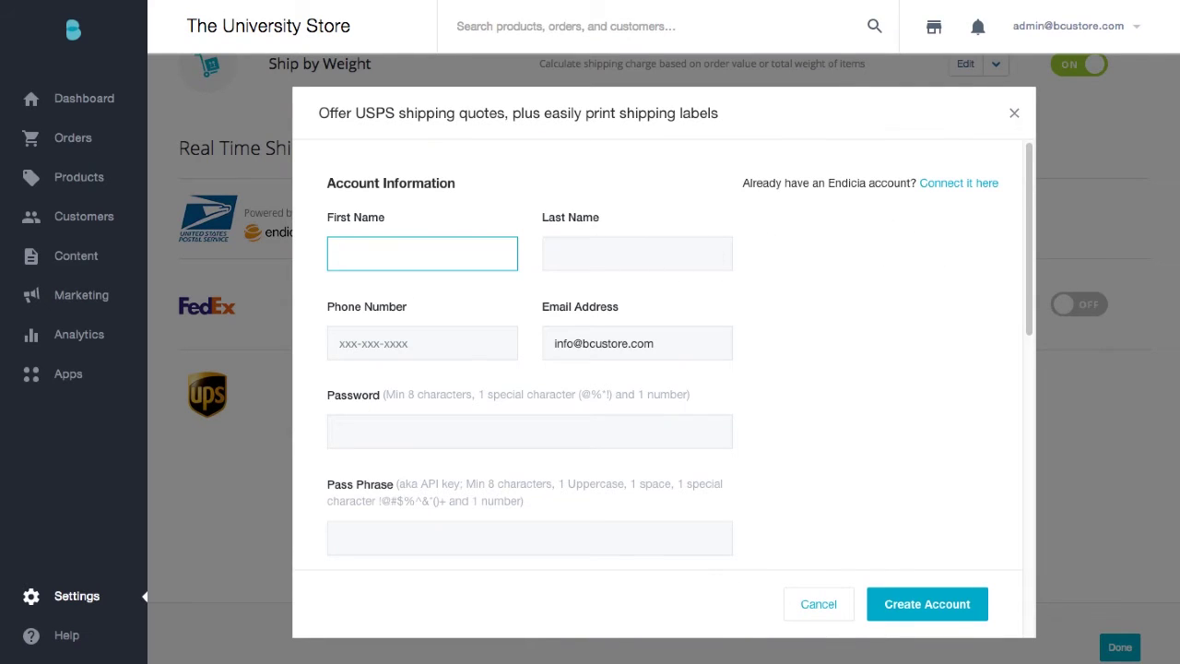
key(Tab)
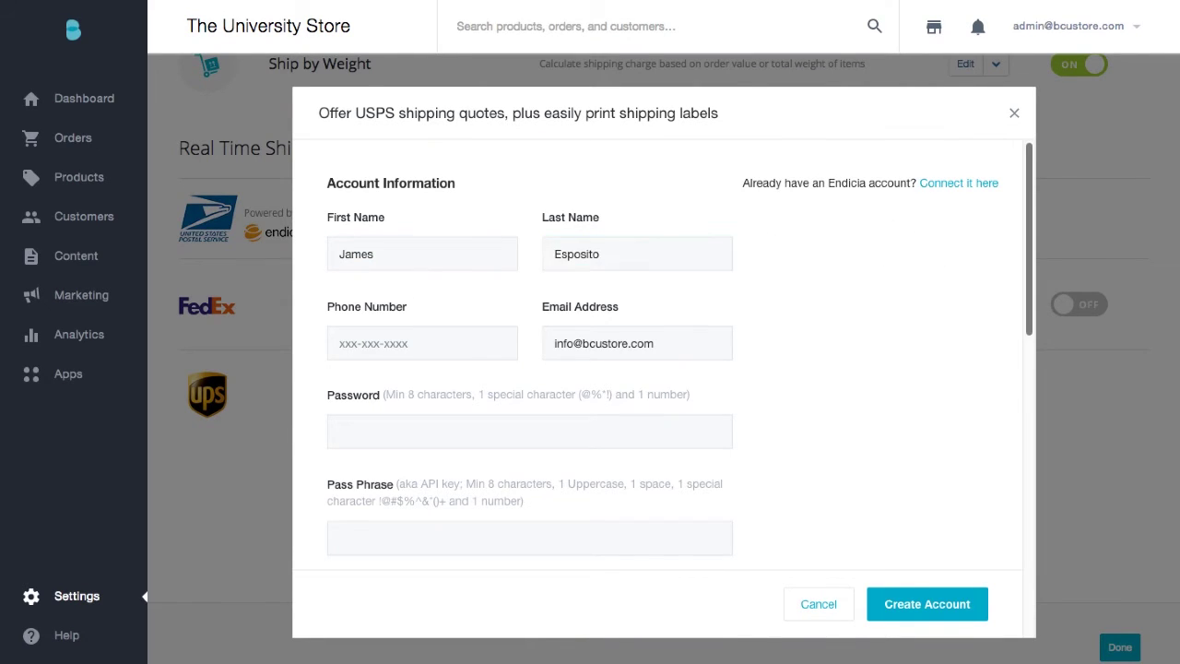
scroll(679, 356, down, 10)
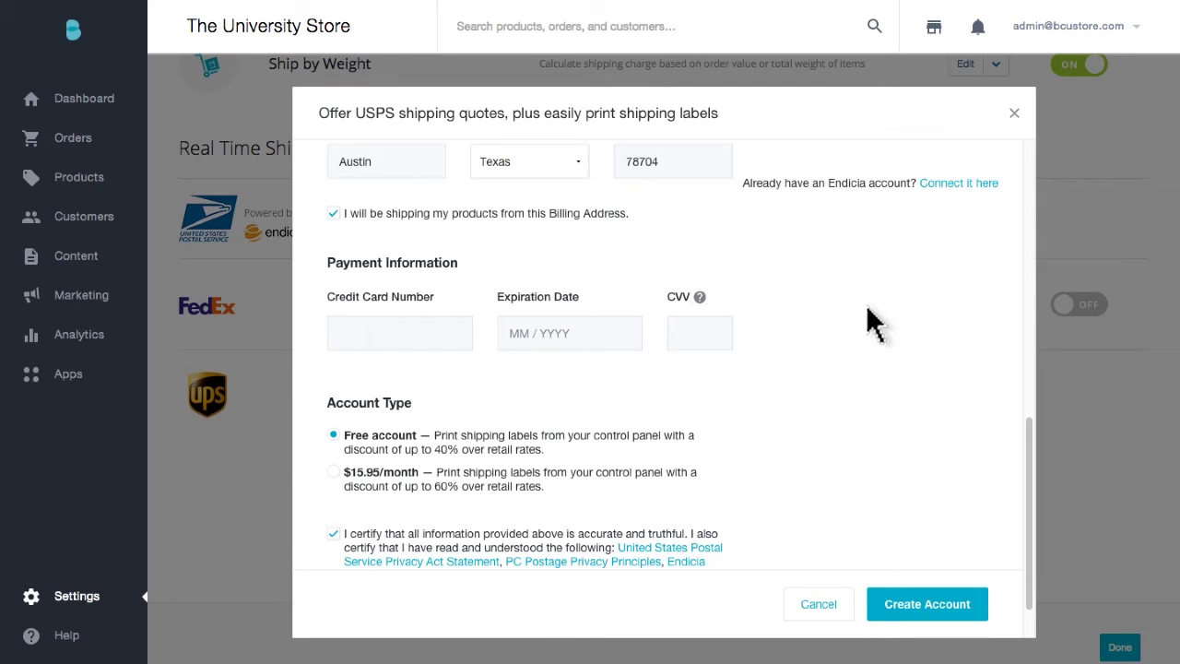
Switch to connecting an existing Endicia account and link it to the store
click(958, 185)
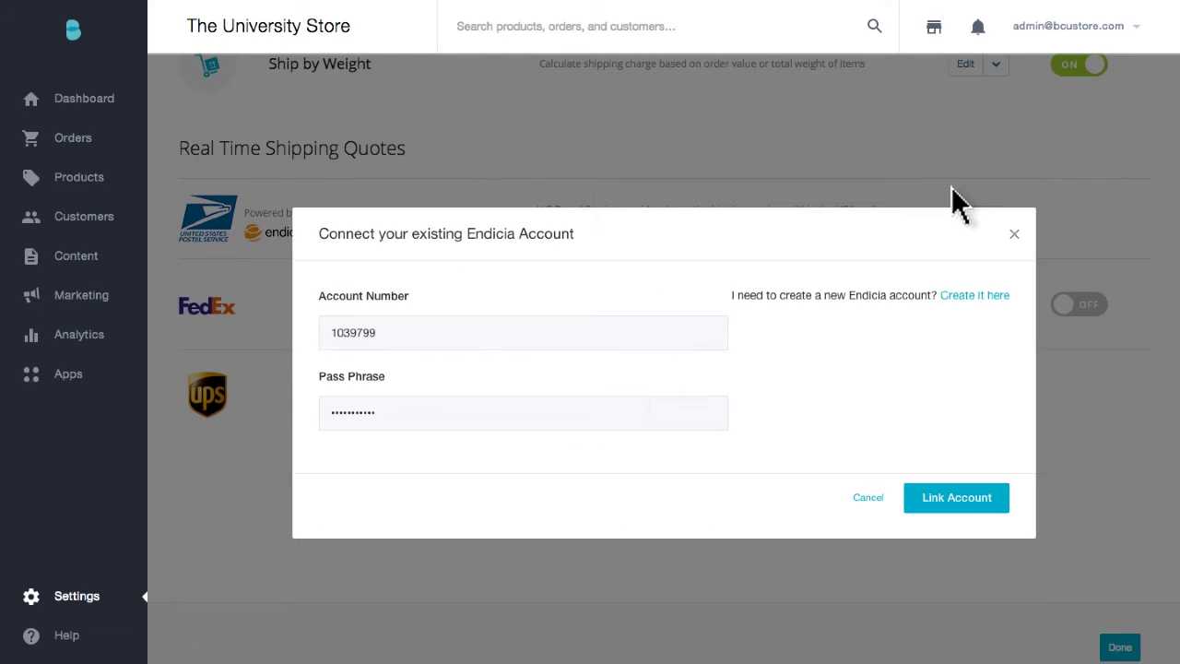
click(959, 506)
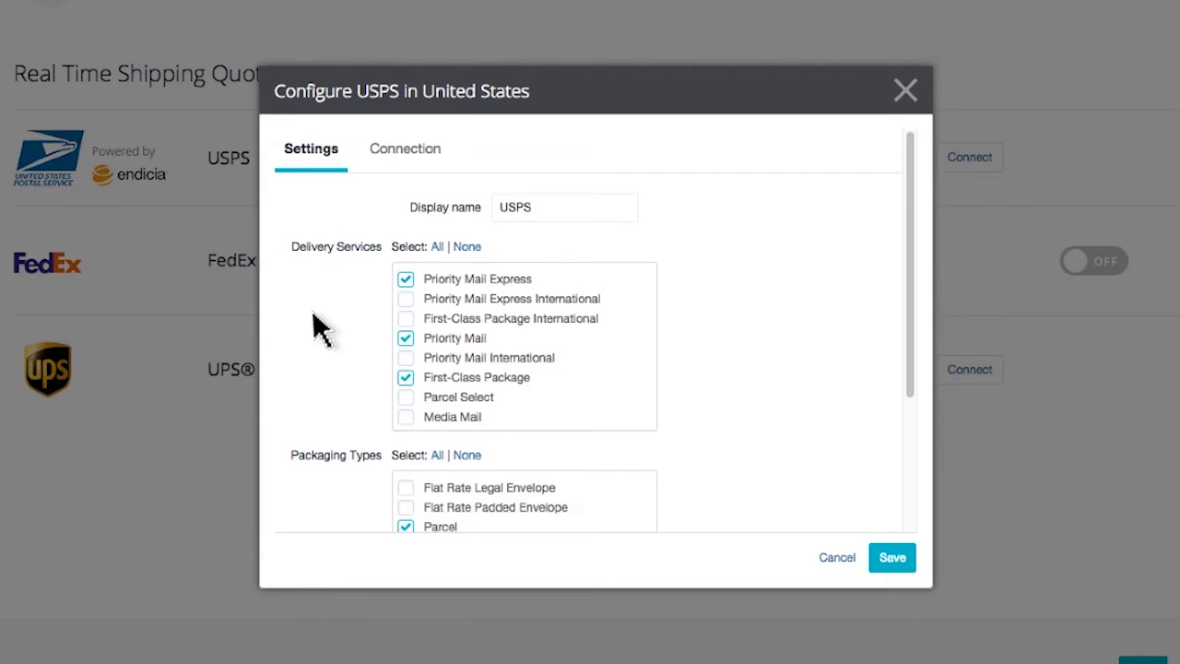
Keep Parcel packaging checked and save the USPS configuration
scroll(319, 327, down, 5)
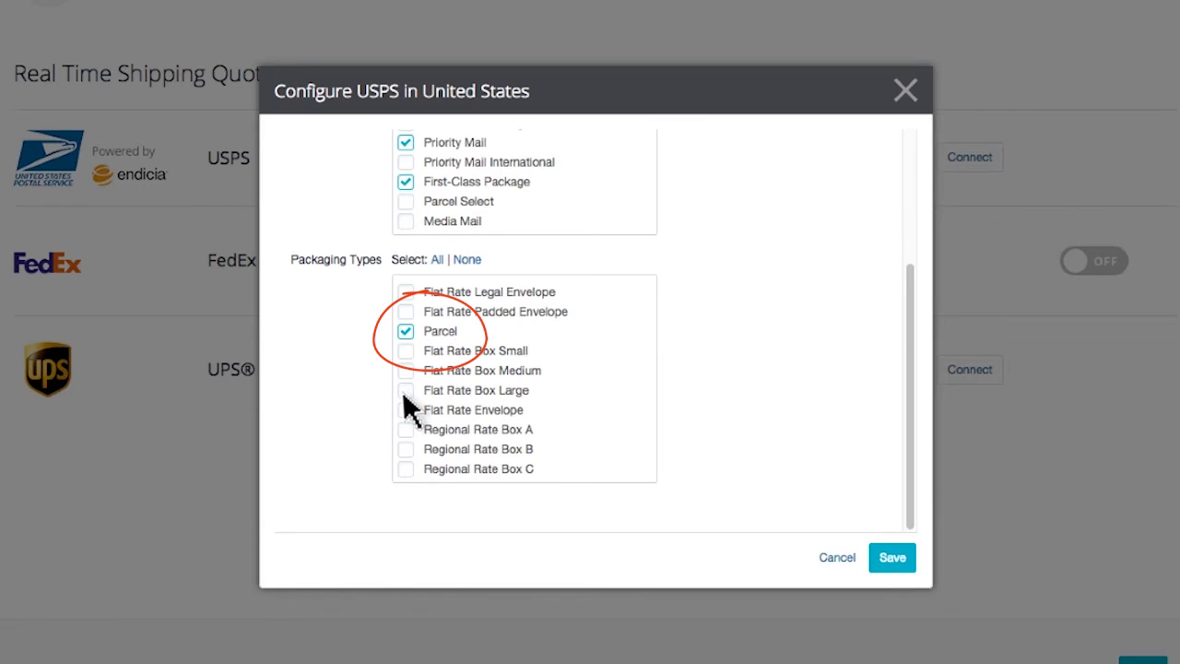
click(889, 559)
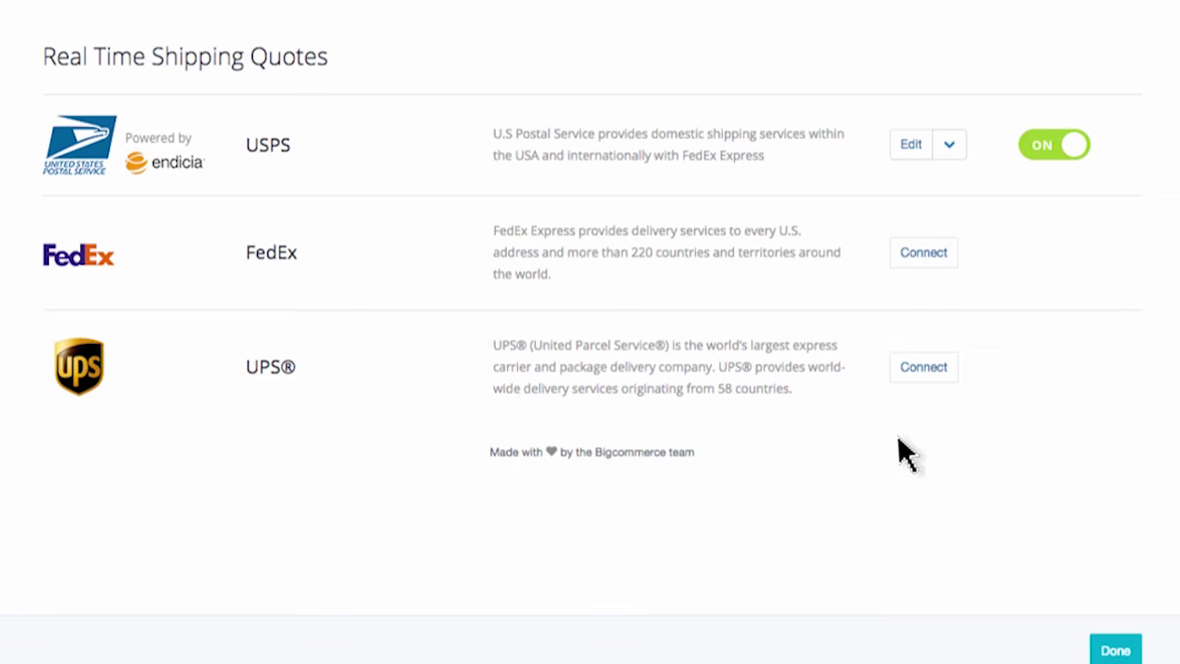
In the USPS test quote form, enter destination zip 57104 and package weight 10 lb
click(907, 157)
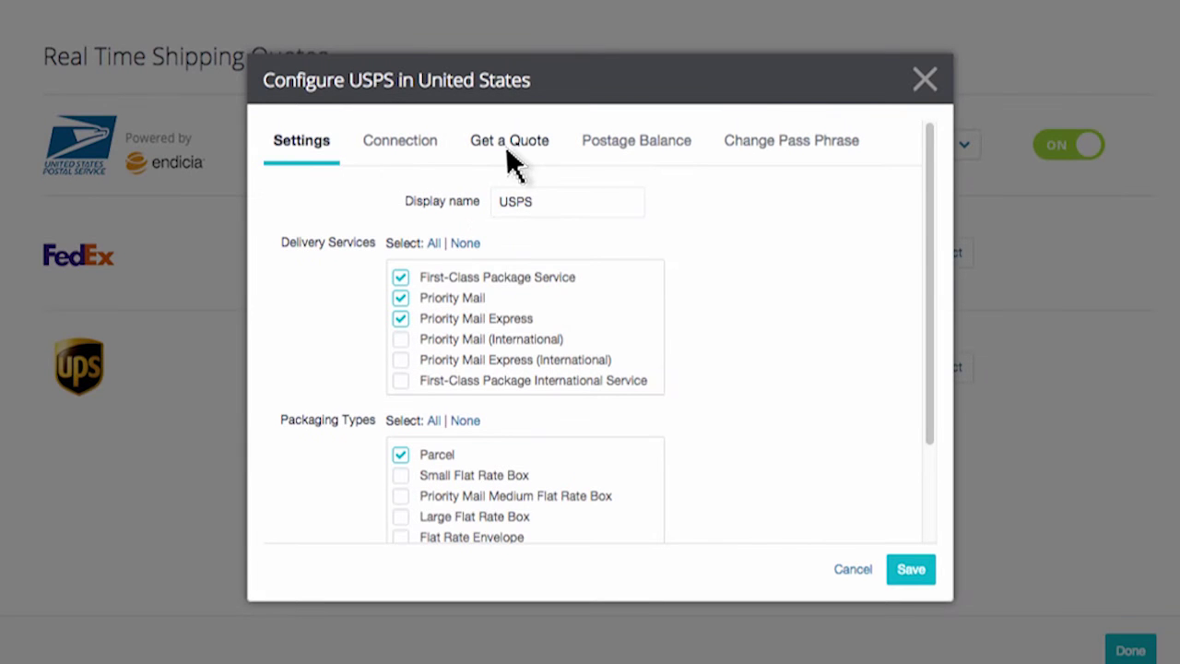
click(507, 146)
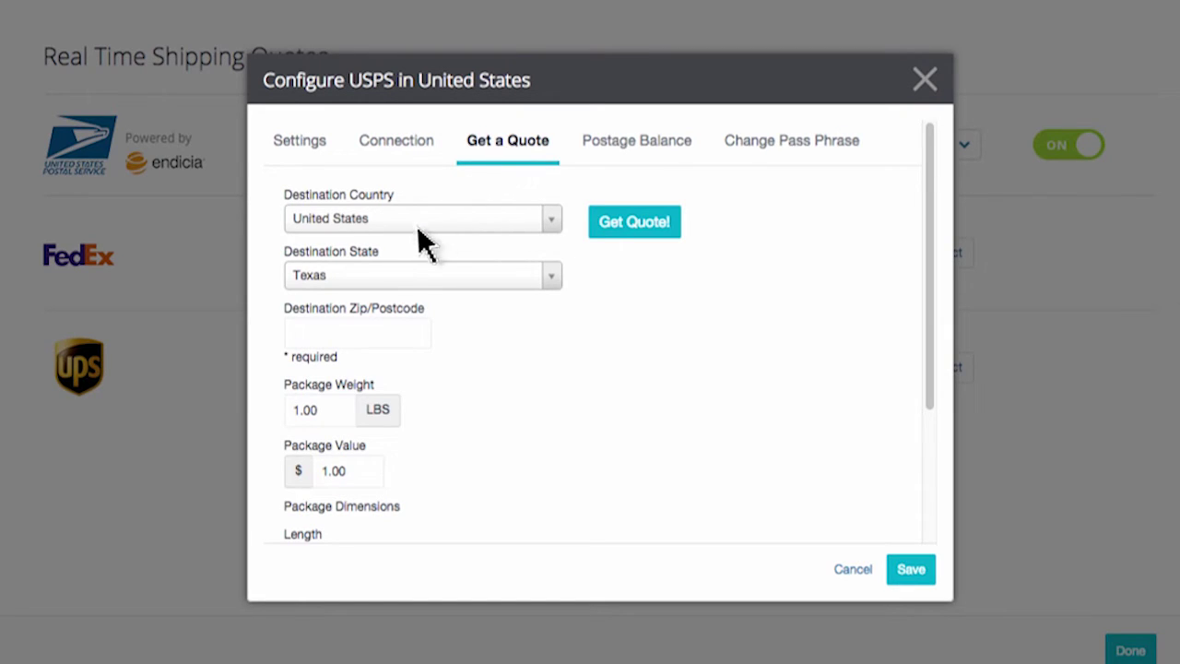
click(296, 337)
text(57104)
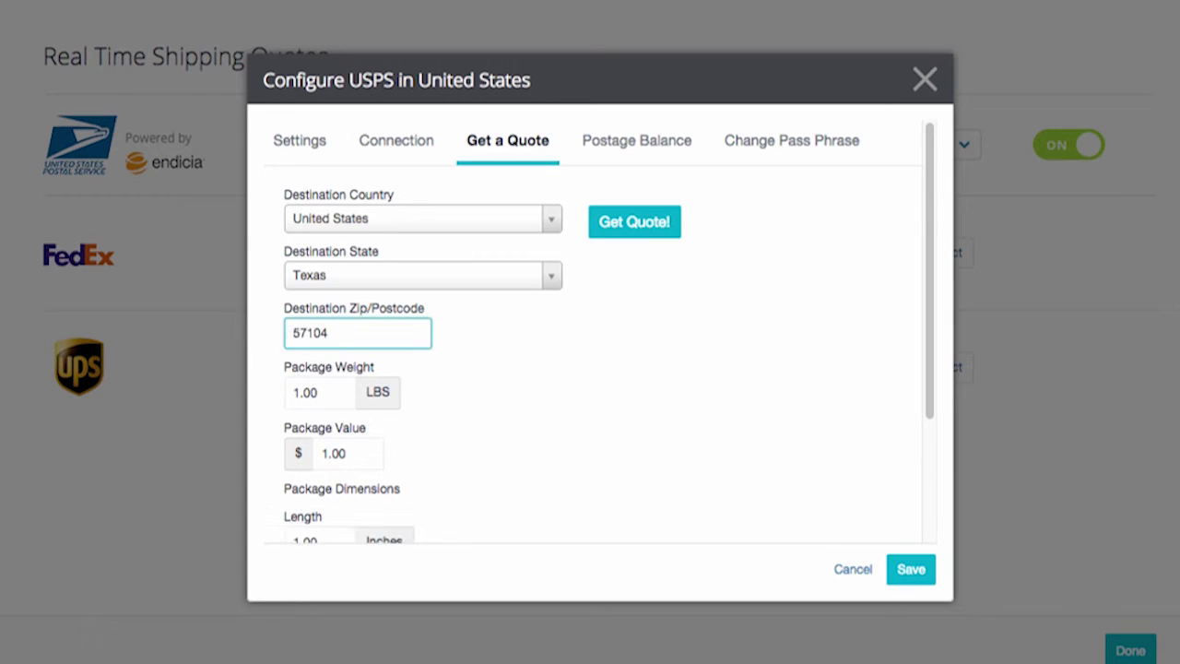
key(Tab)
text(10)
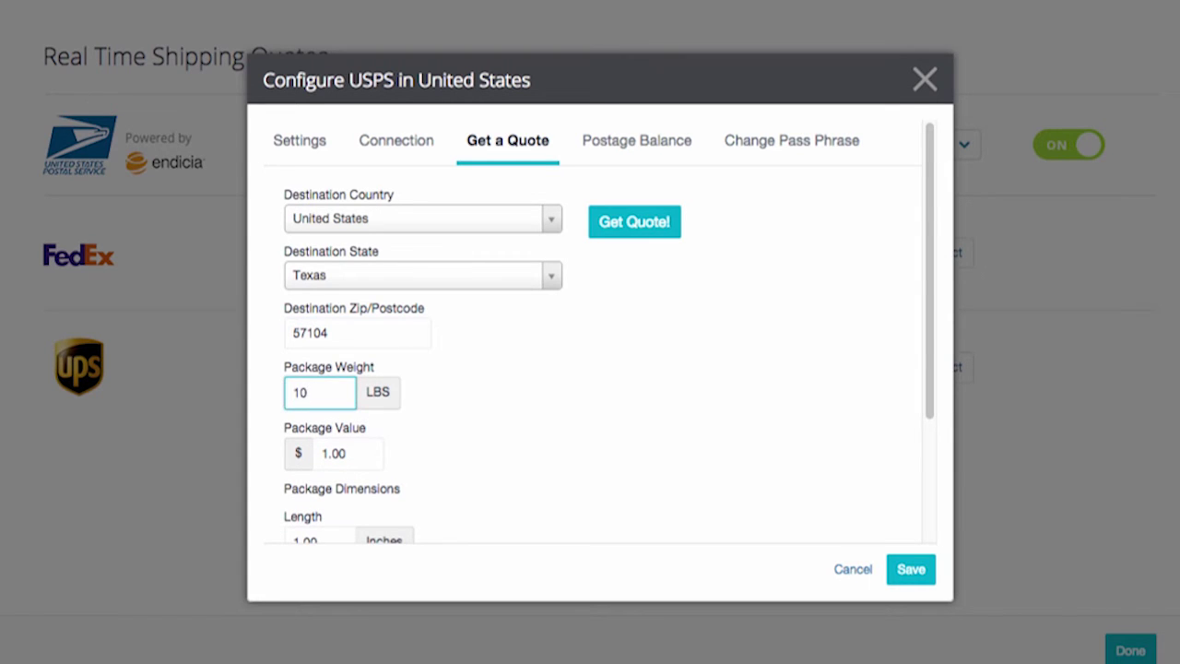
Set the package to 12×12×12 inches and request the USPS test quote
scroll(599, 332, down, 4)
click(314, 373)
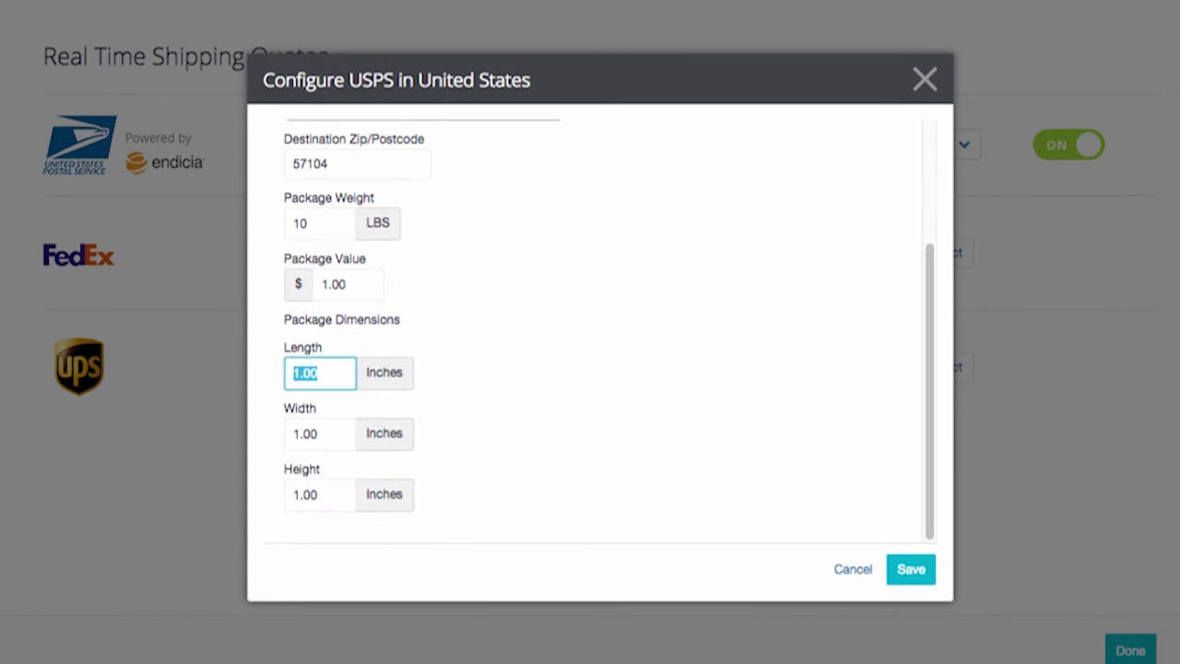
text(12)
key(Tab)
text(12)
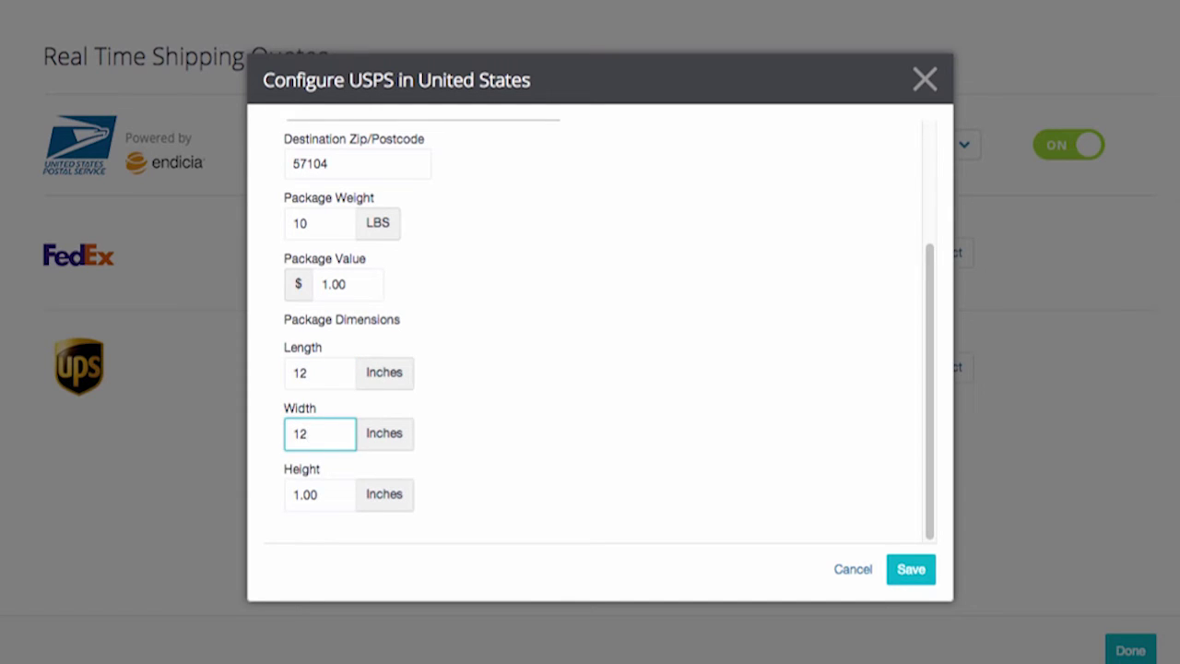
key(Tab)
text(12)
scroll(593, 356, up, 4)
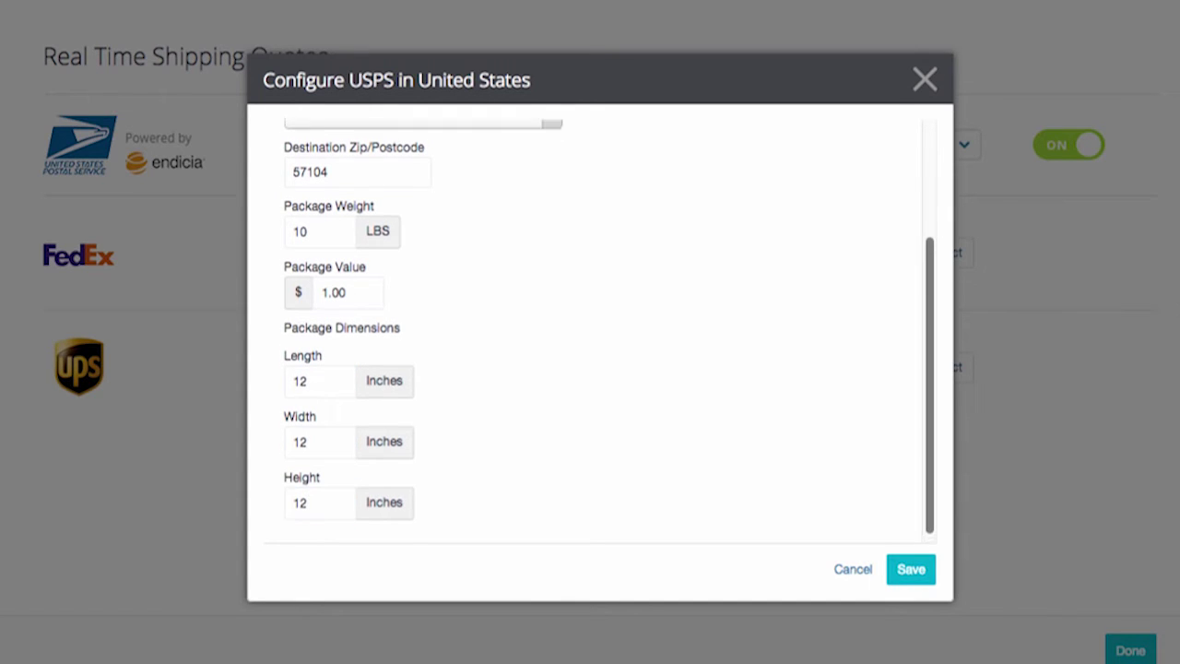
click(632, 231)
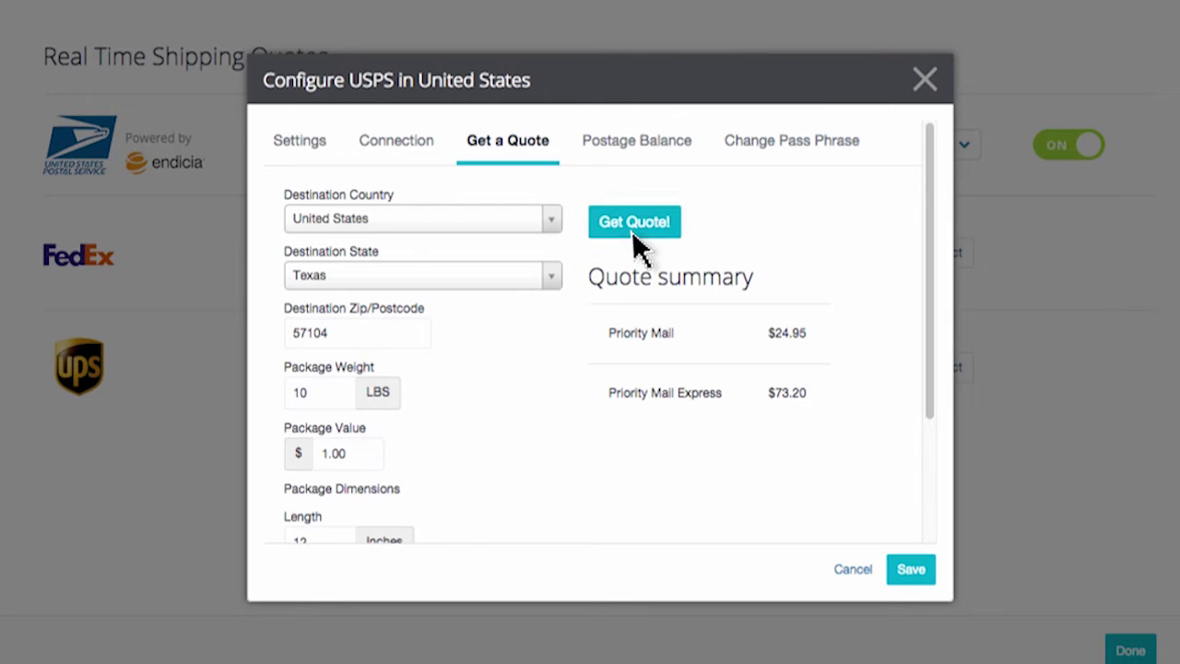
Enter $200 as the USPS postage amount, save the USPS settings, and start connecting FedEx
click(634, 143)
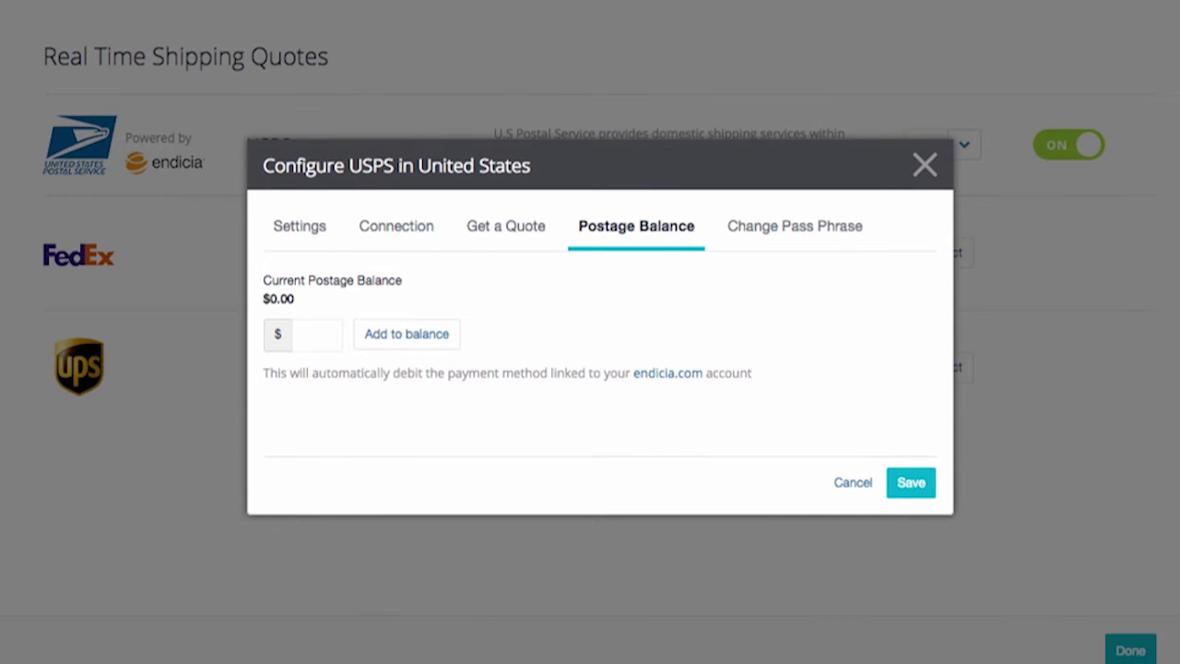
click(316, 334)
text(200)
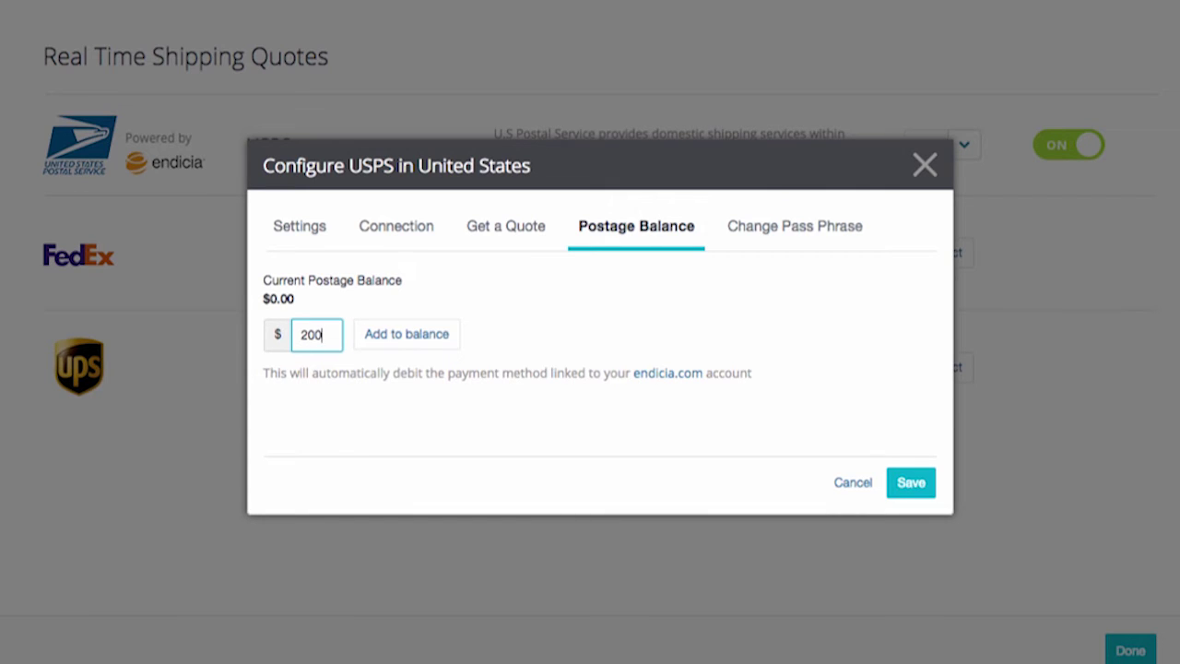
click(914, 484)
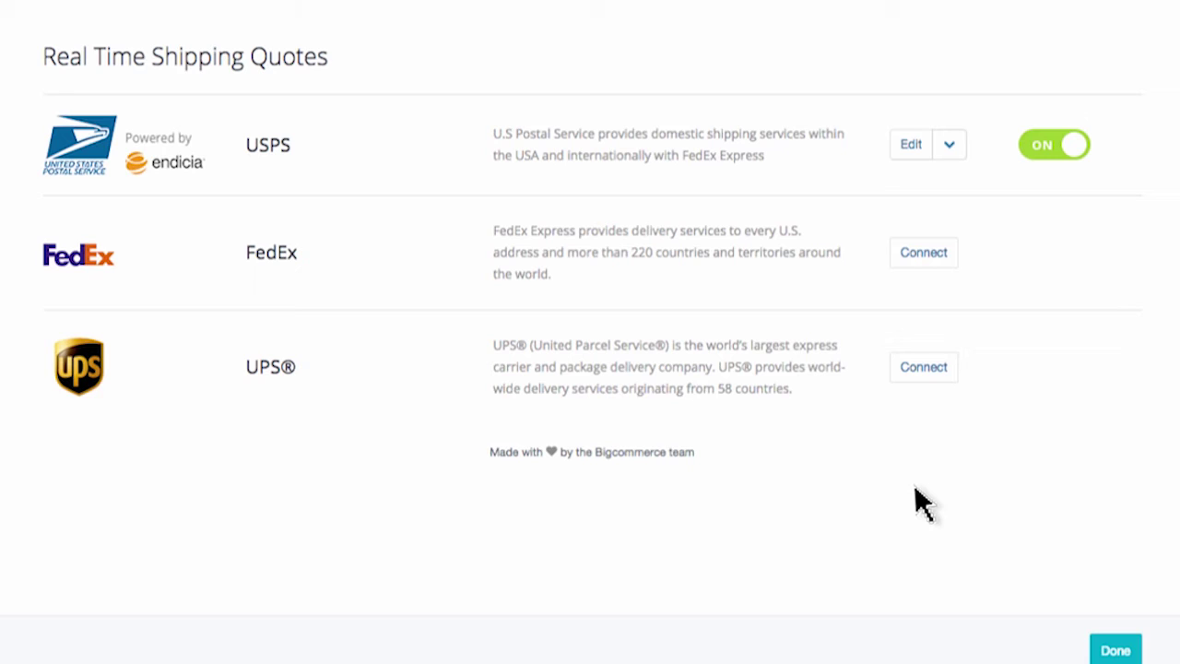
click(926, 262)
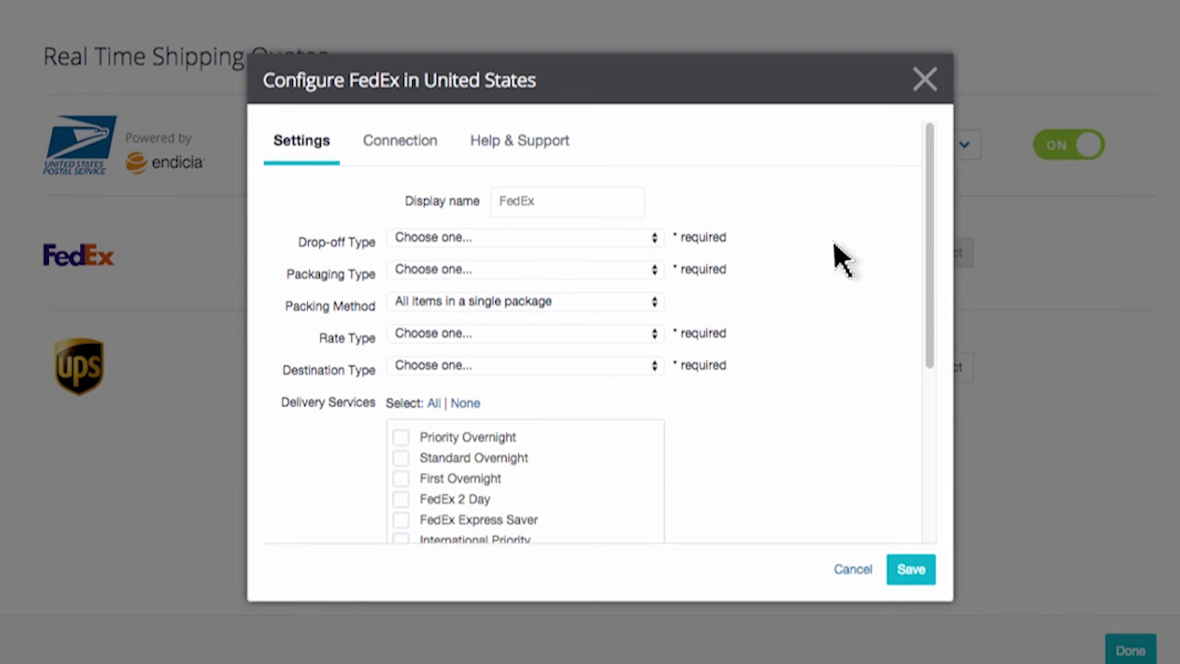
Review the FedEx Connection and Help & Support tabs and the FedEx setup knowledge base article
click(395, 145)
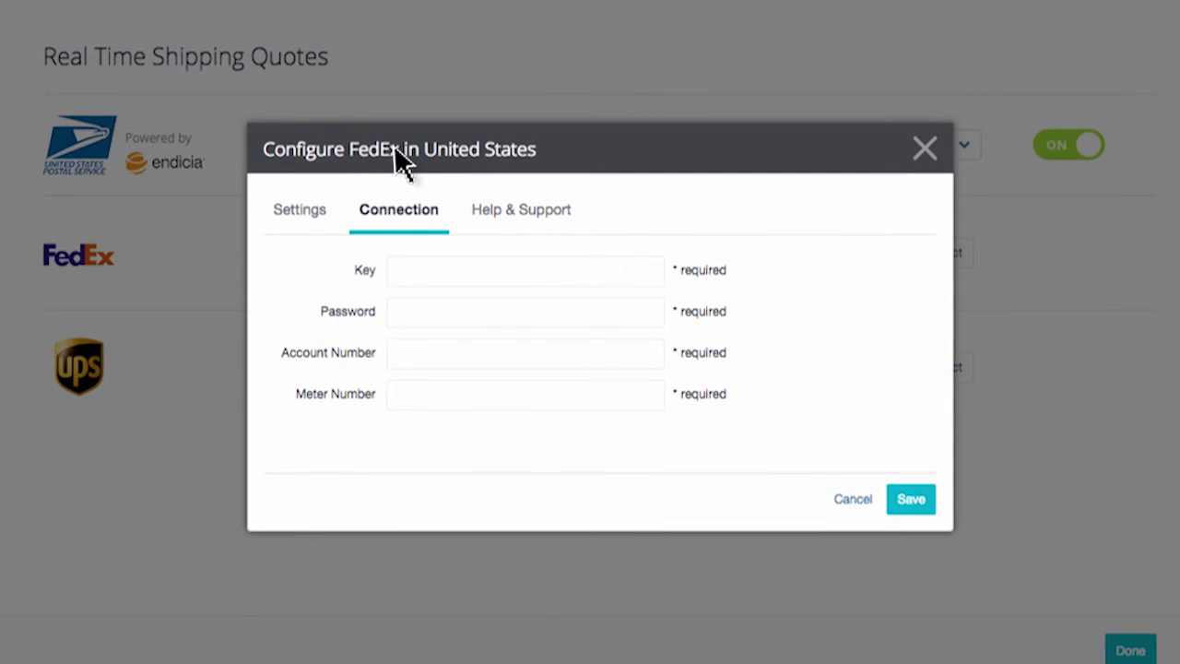
click(522, 211)
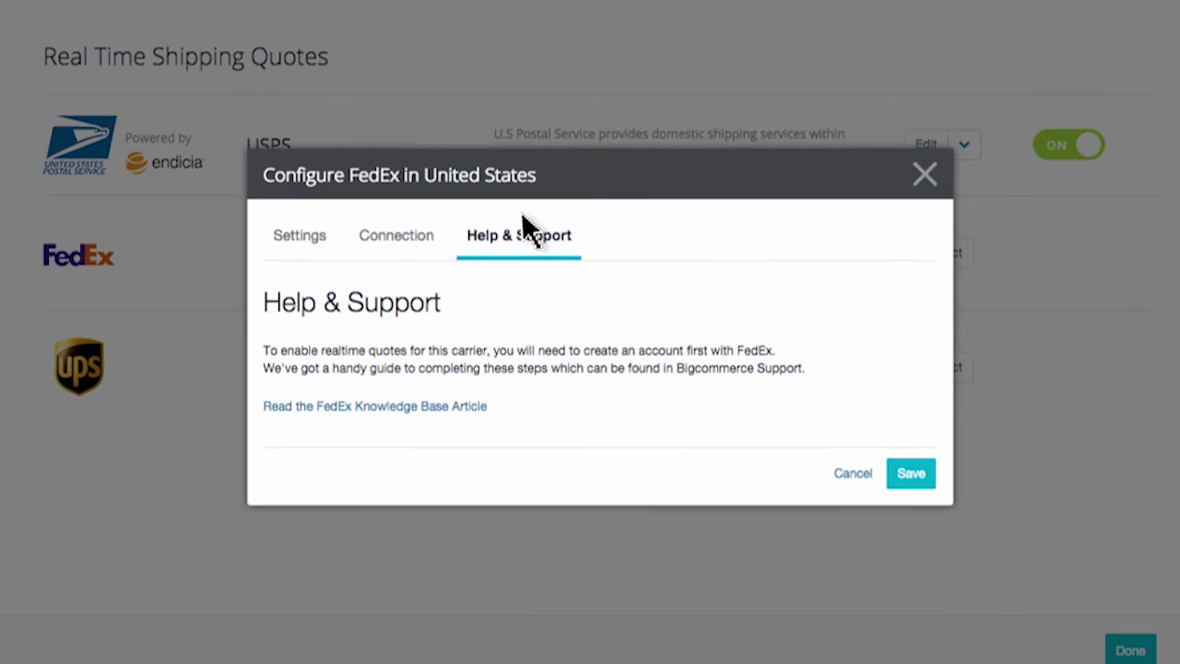
click(372, 408)
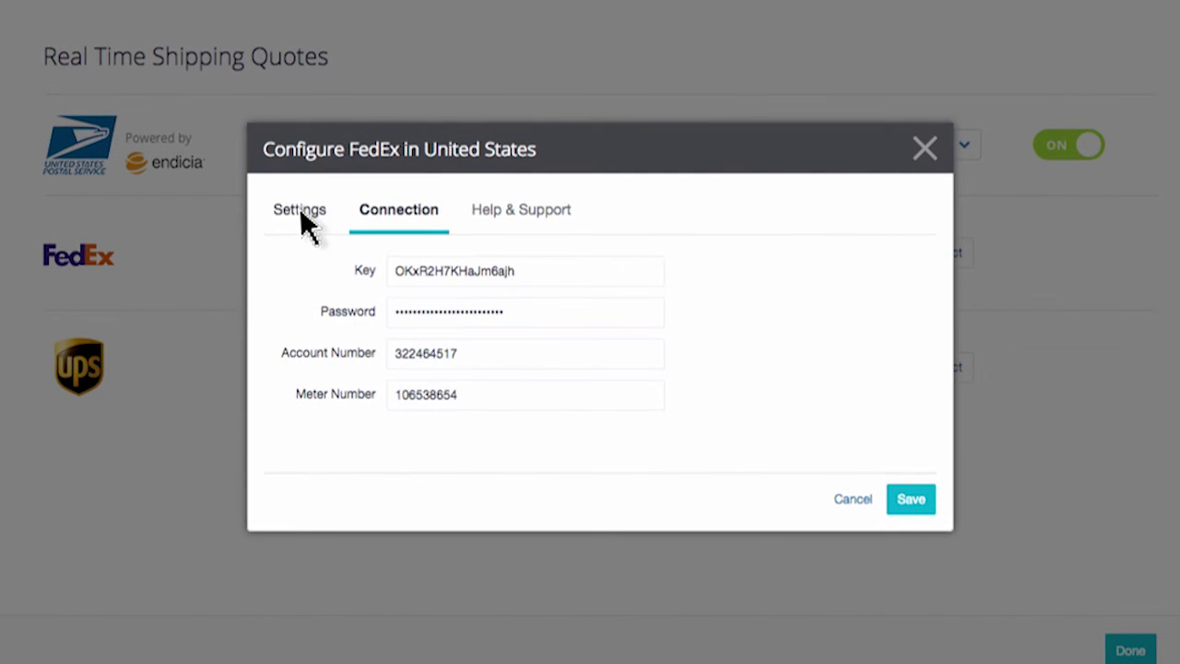
click(416, 261)
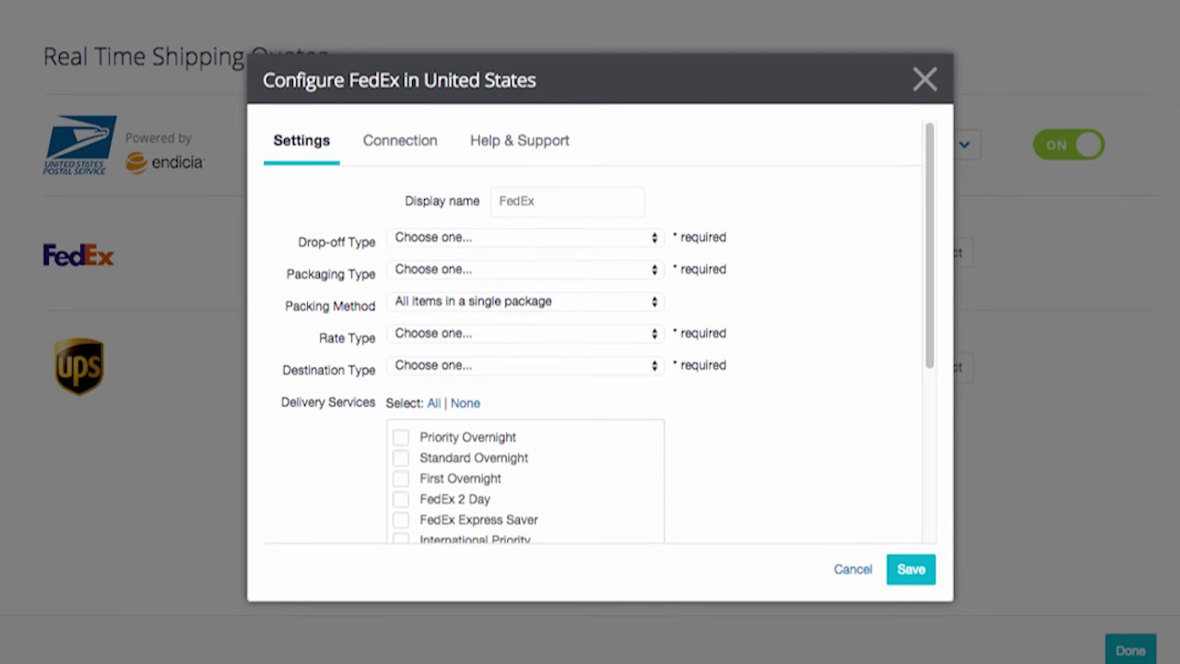
Choose Station drop-off, Your Packaging, Account Rate and Residential destination for FedEx
click(634, 239)
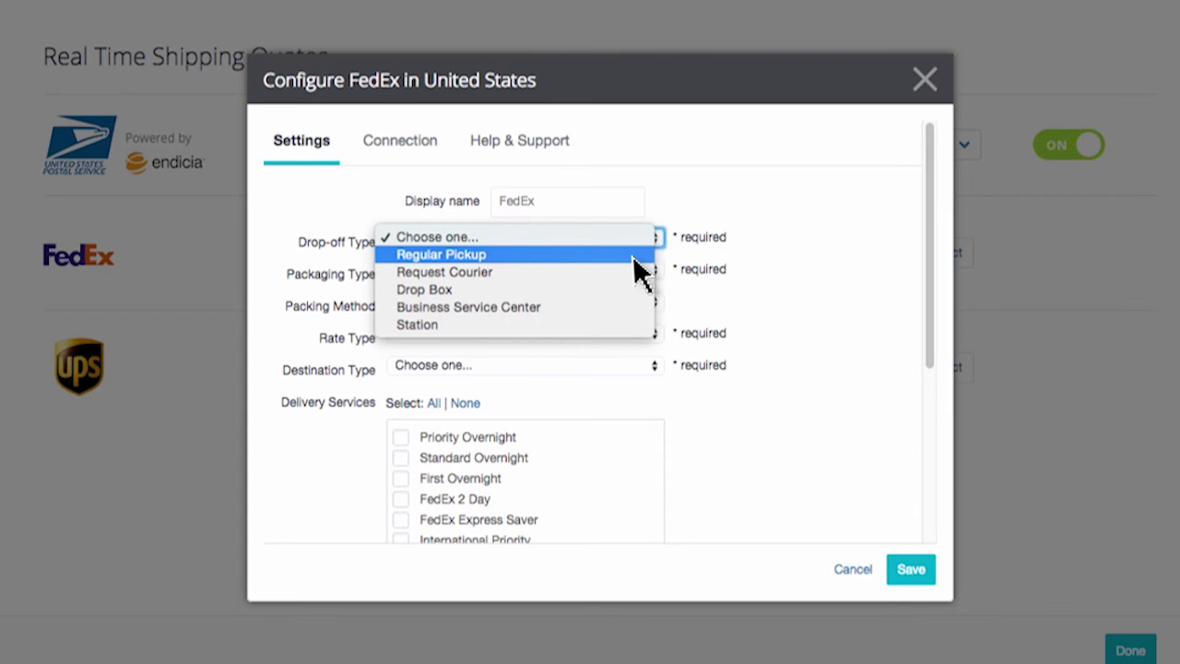
click(643, 341)
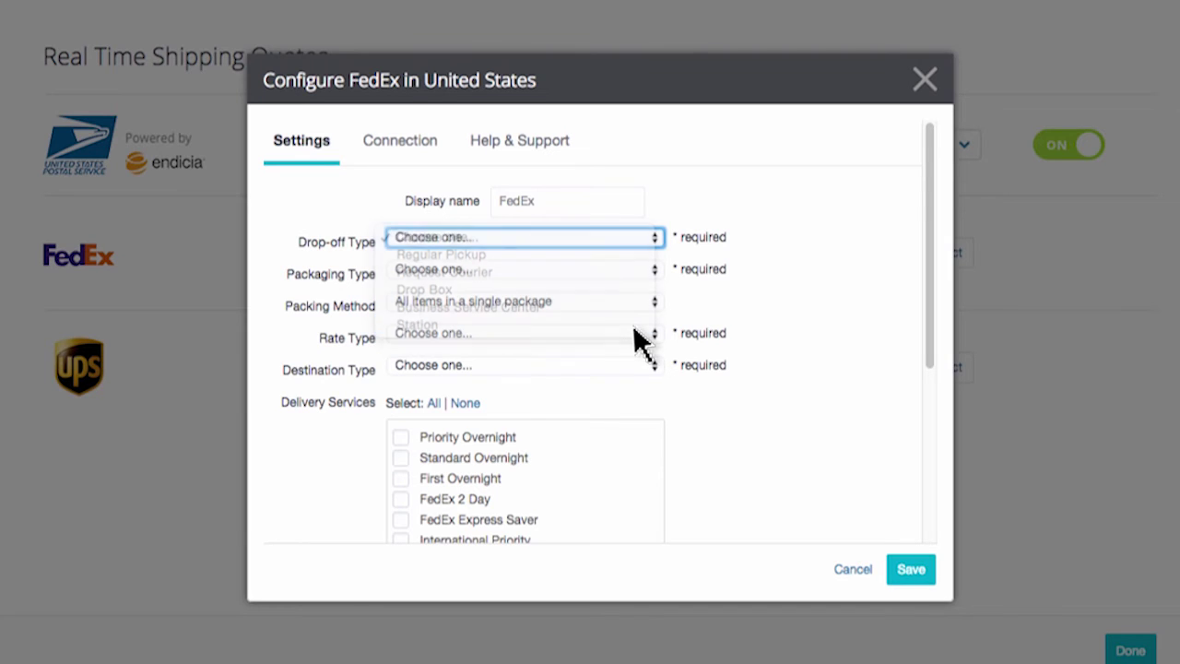
click(633, 269)
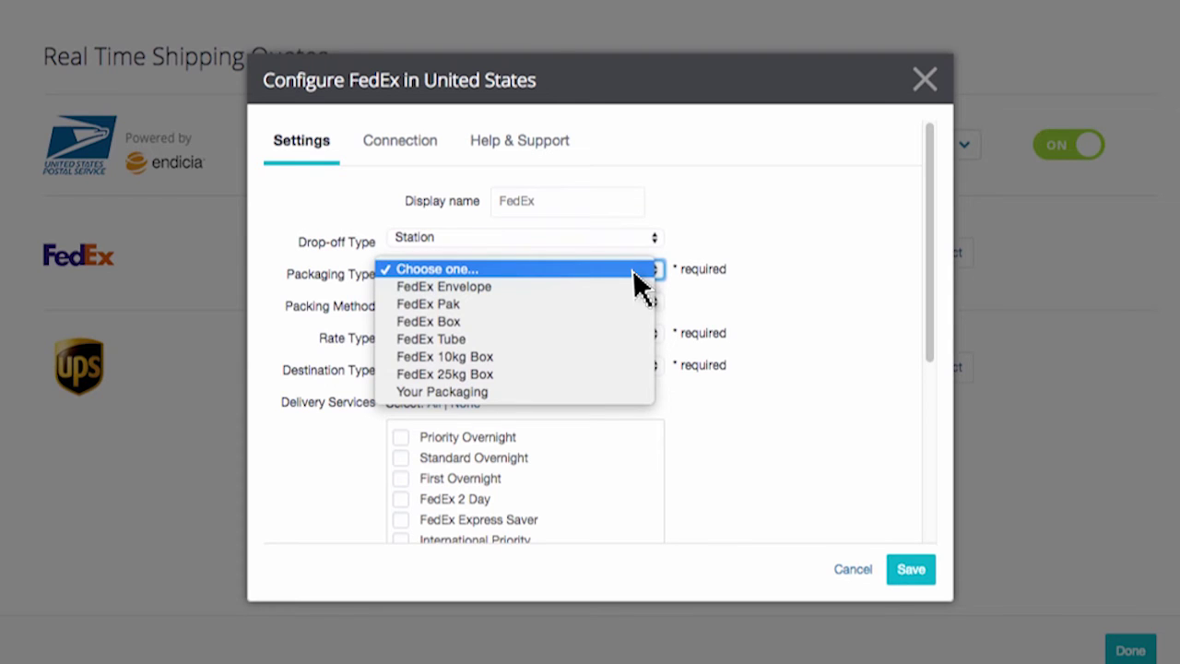
click(623, 393)
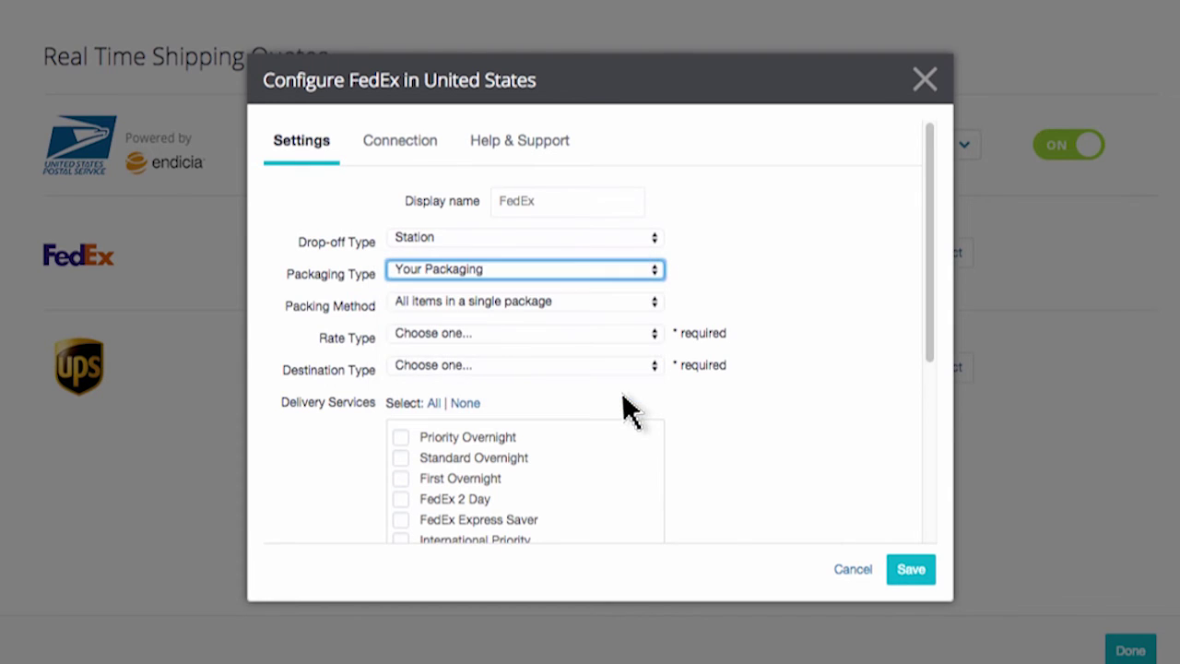
click(622, 333)
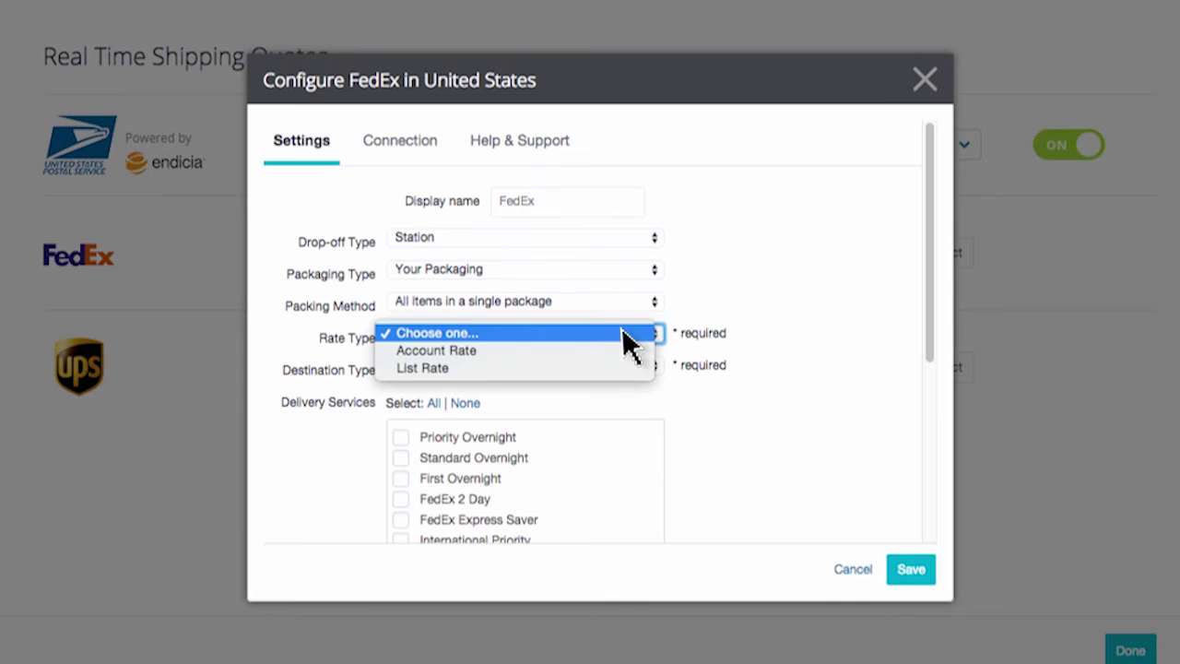
click(624, 351)
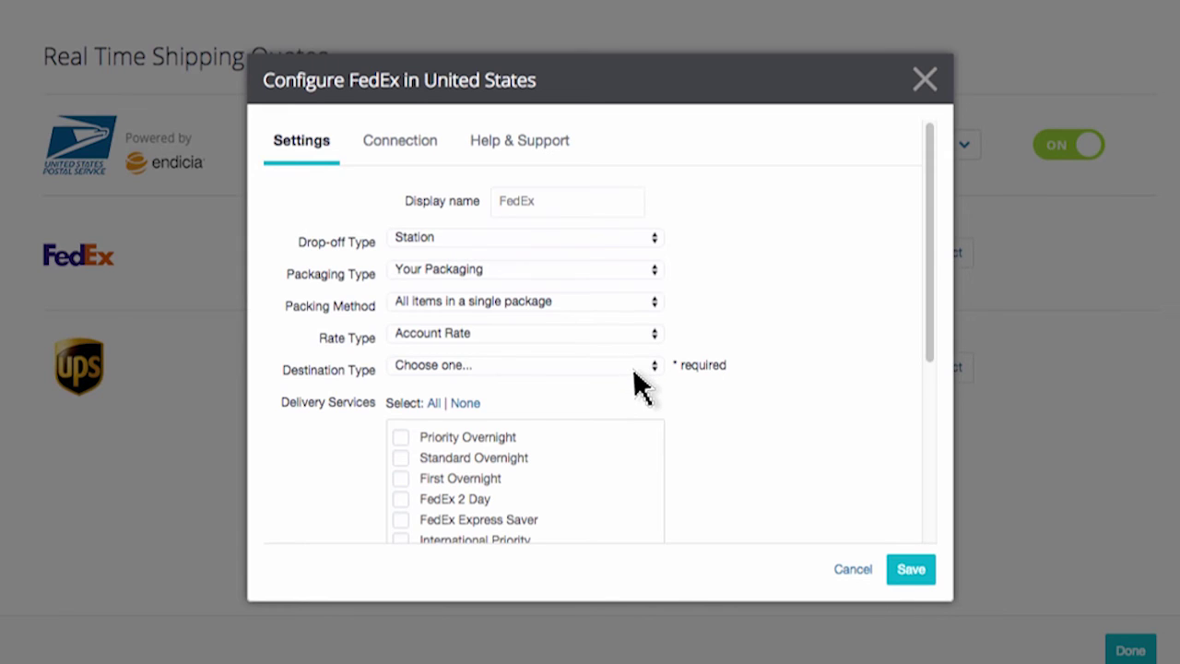
click(634, 372)
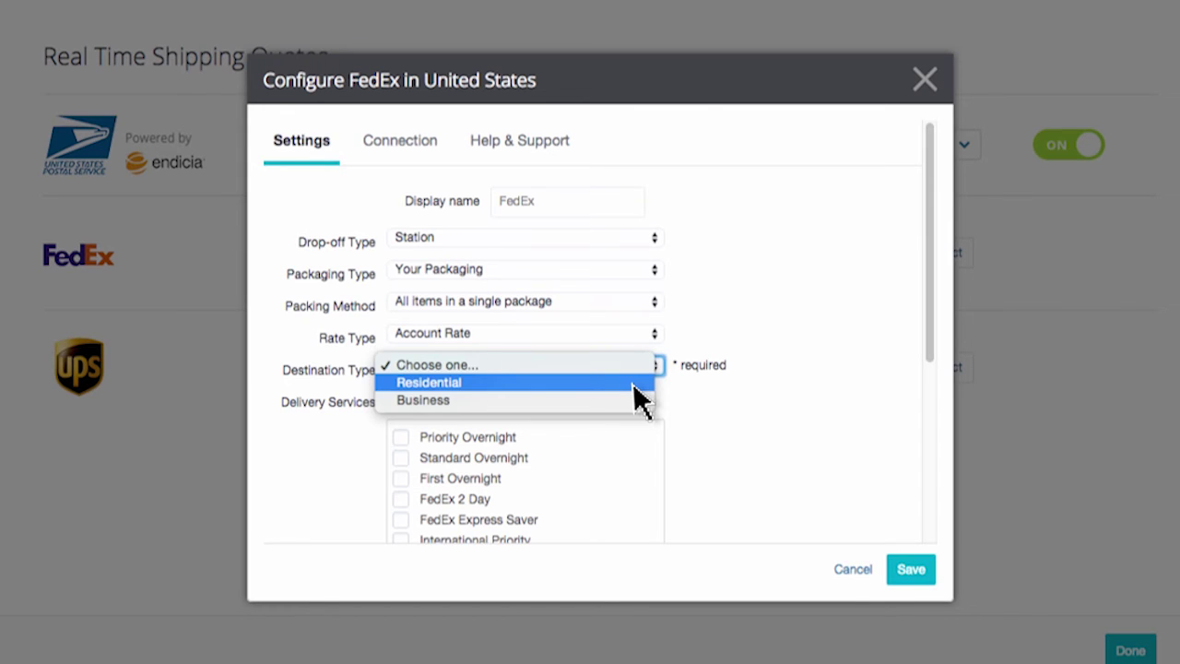
click(634, 383)
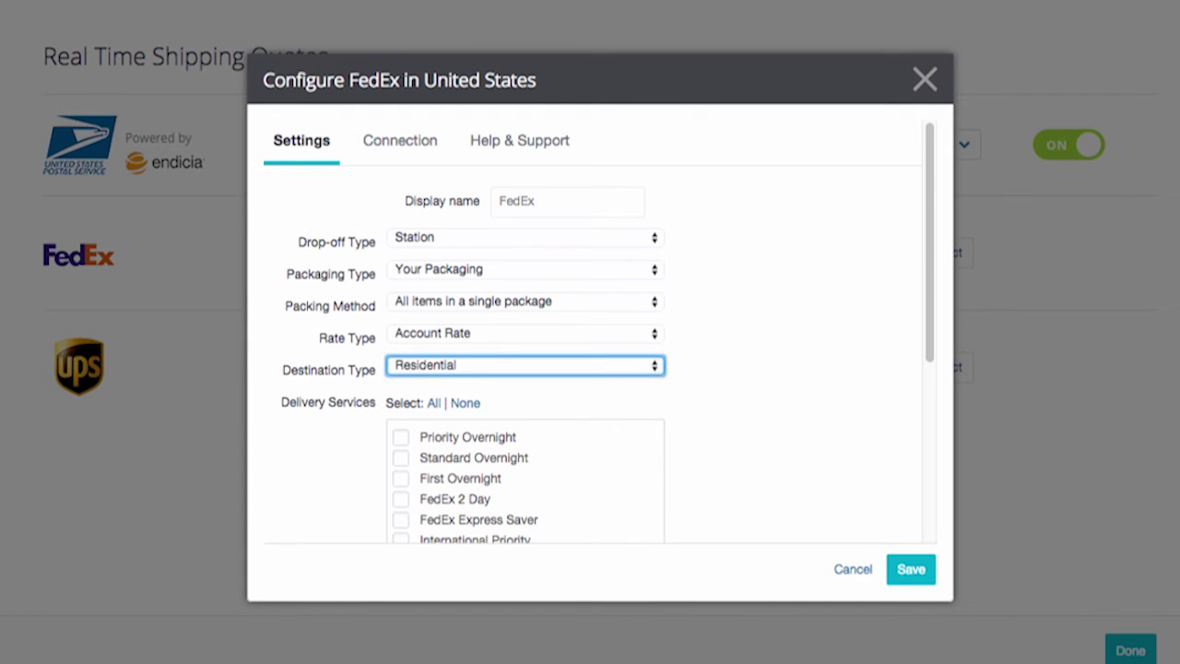
Clear the overnight services, add Ground Home Delivery beside FedEx Ground, and save the FedEx settings
scroll(590, 323, down, 5)
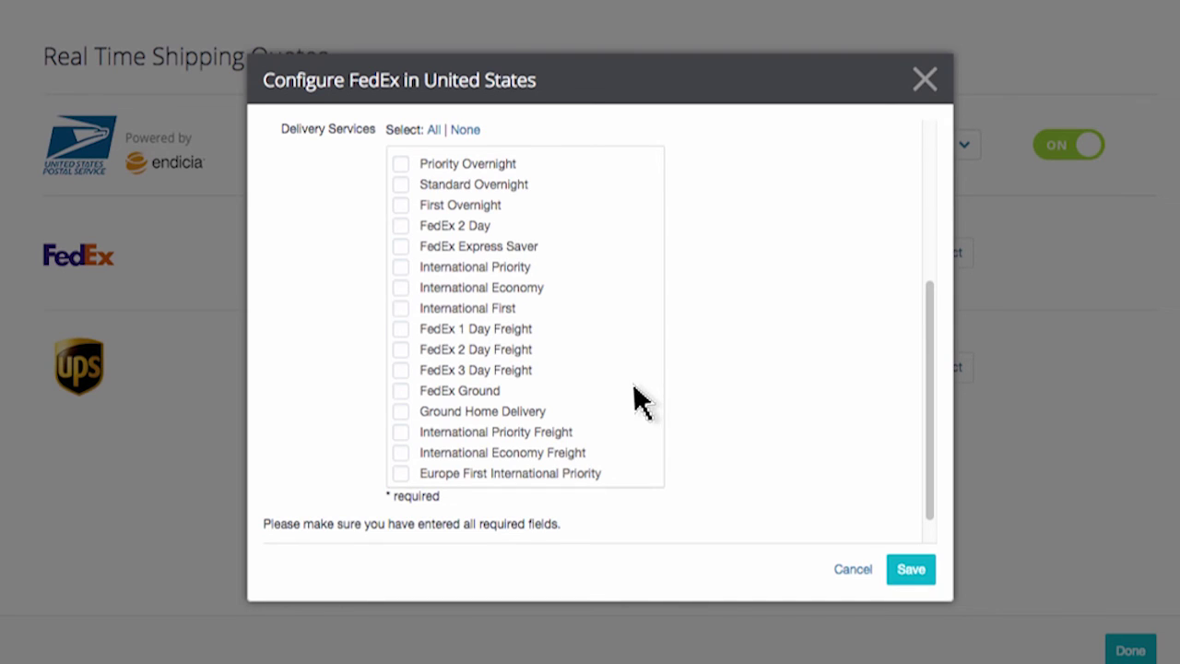
click(400, 166)
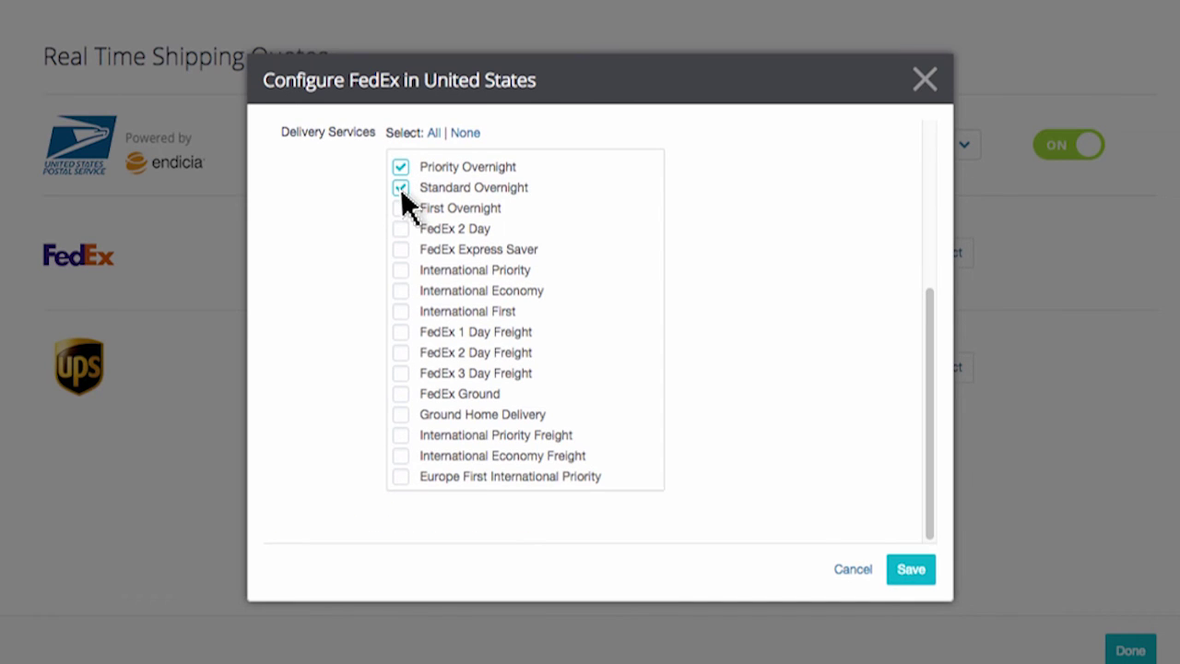
click(400, 188)
click(401, 168)
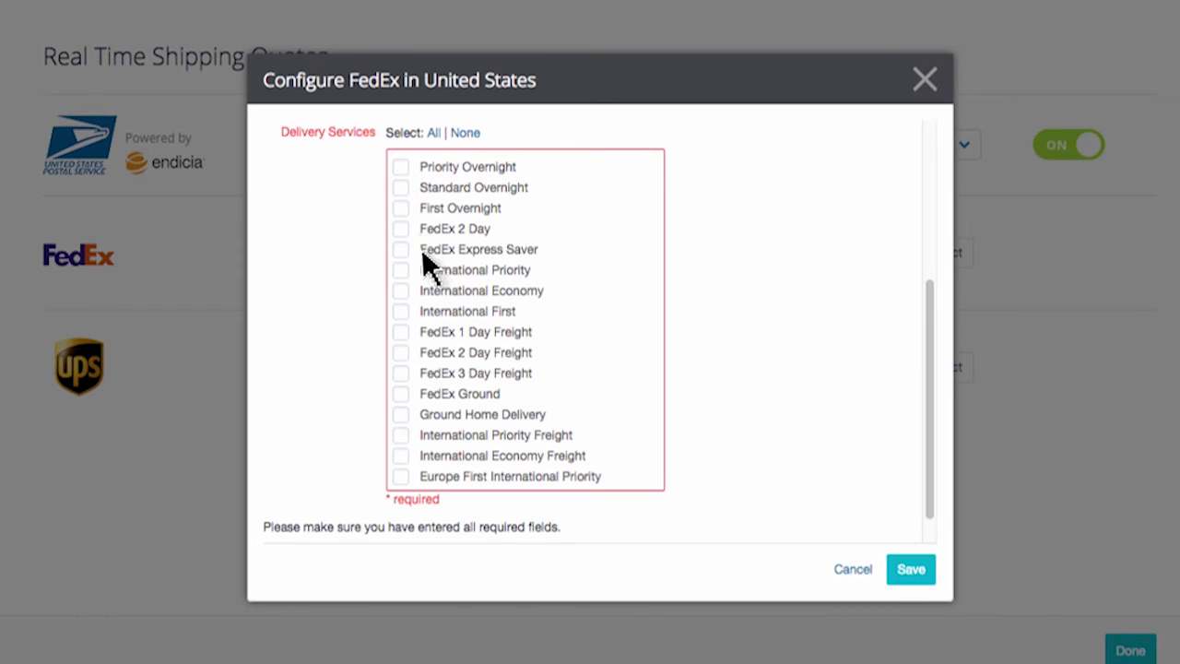
click(401, 416)
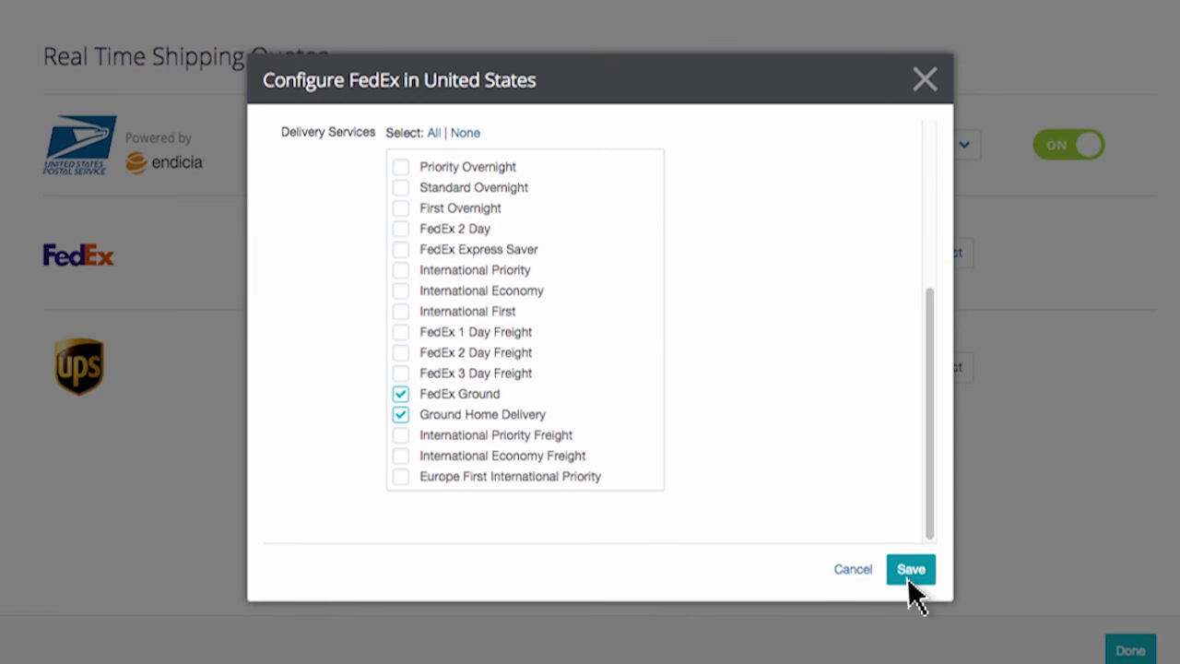
click(908, 576)
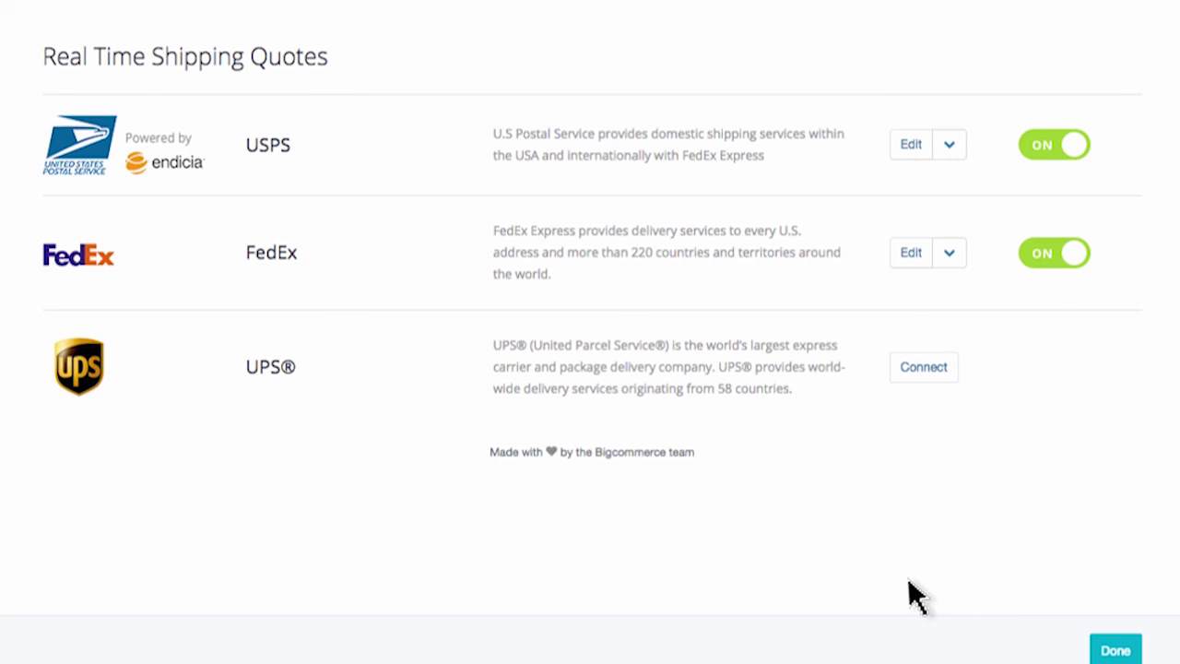
Begin connecting UPS as a carrier and accept the UPS technology agreement
click(923, 368)
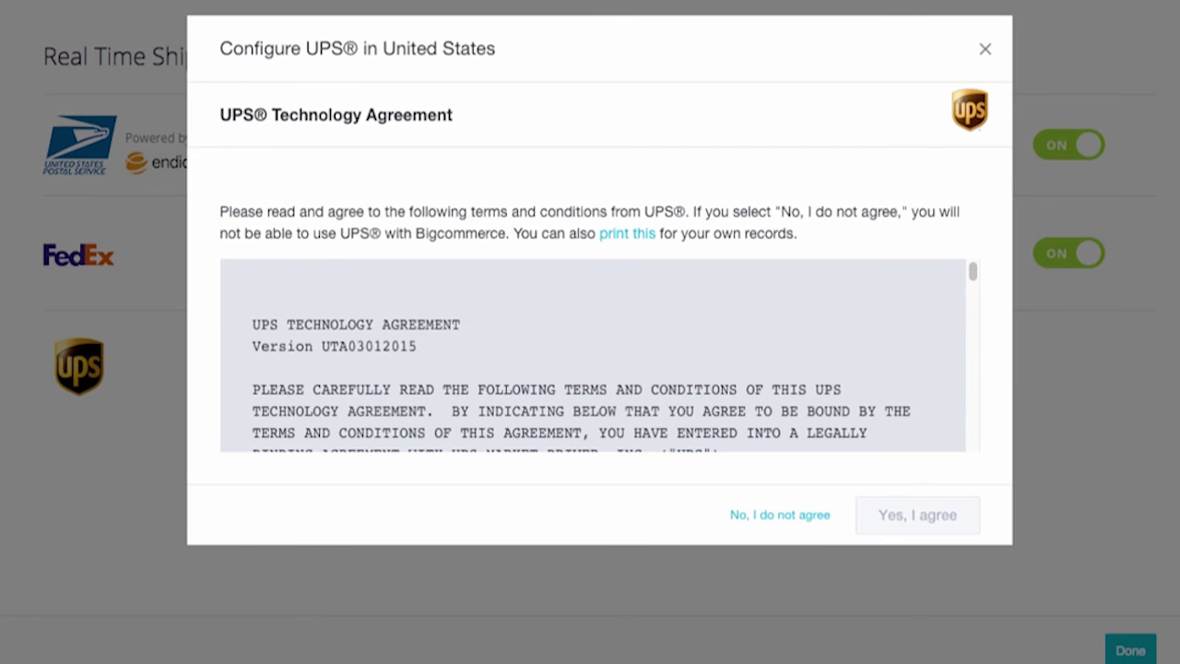
scroll(593, 355, down, 20)
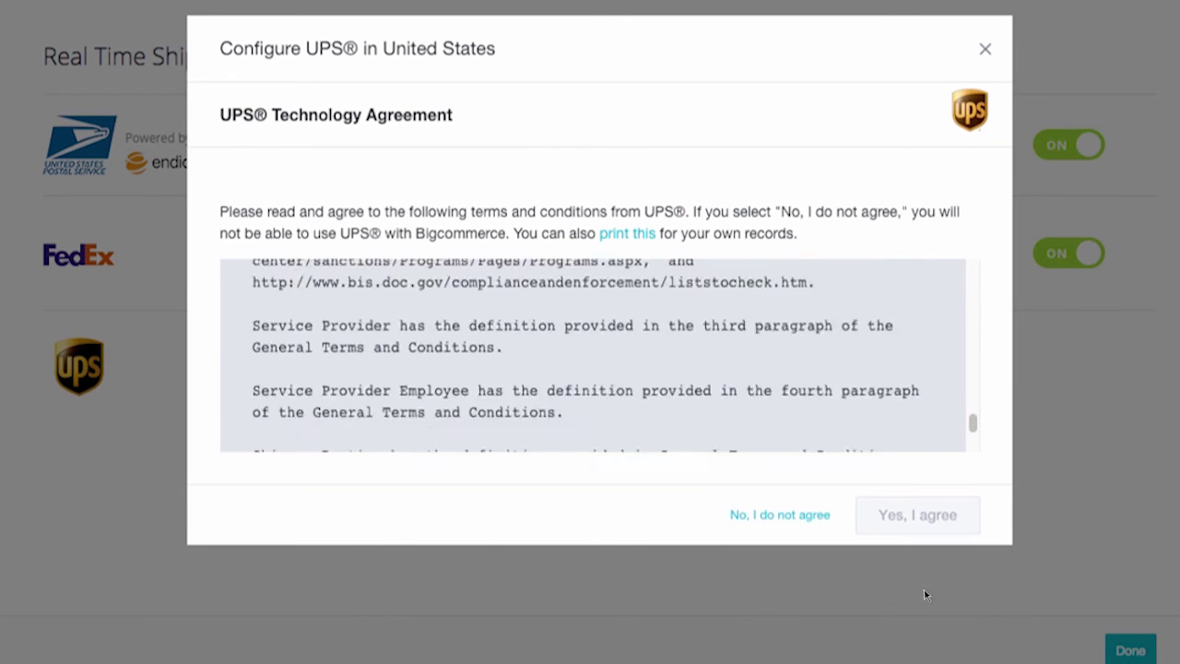
click(914, 518)
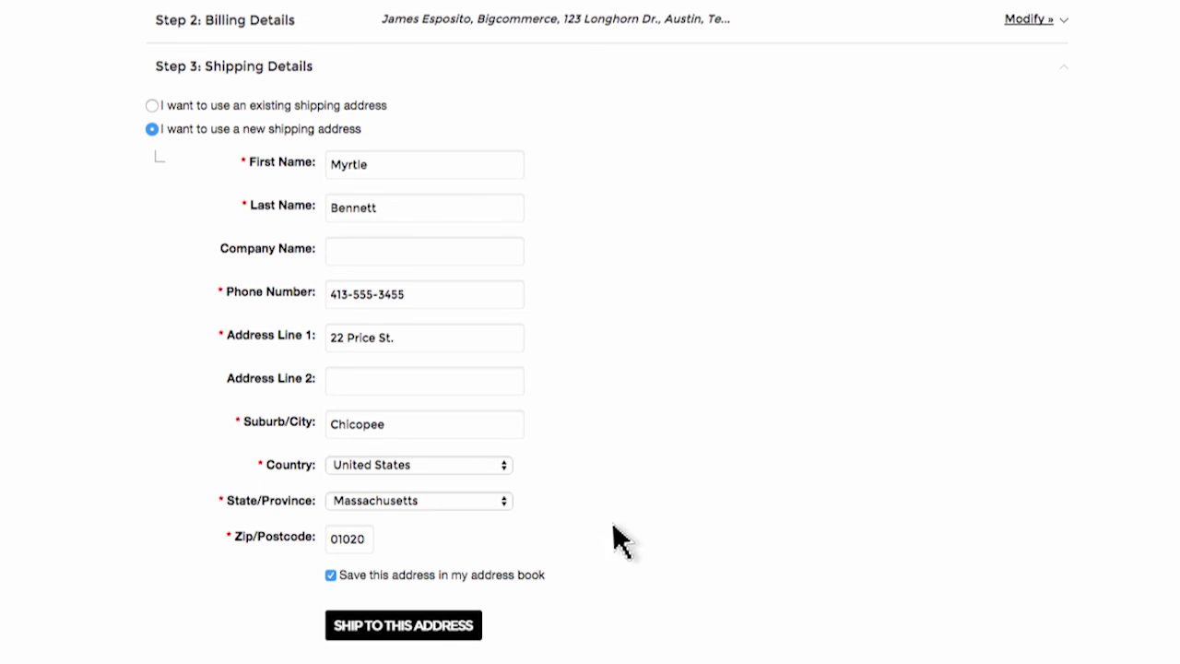
Ship to the new address so Step 4 lists USPS Priority Mail $10.55 and Priority Mail Express $38.80
click(407, 633)
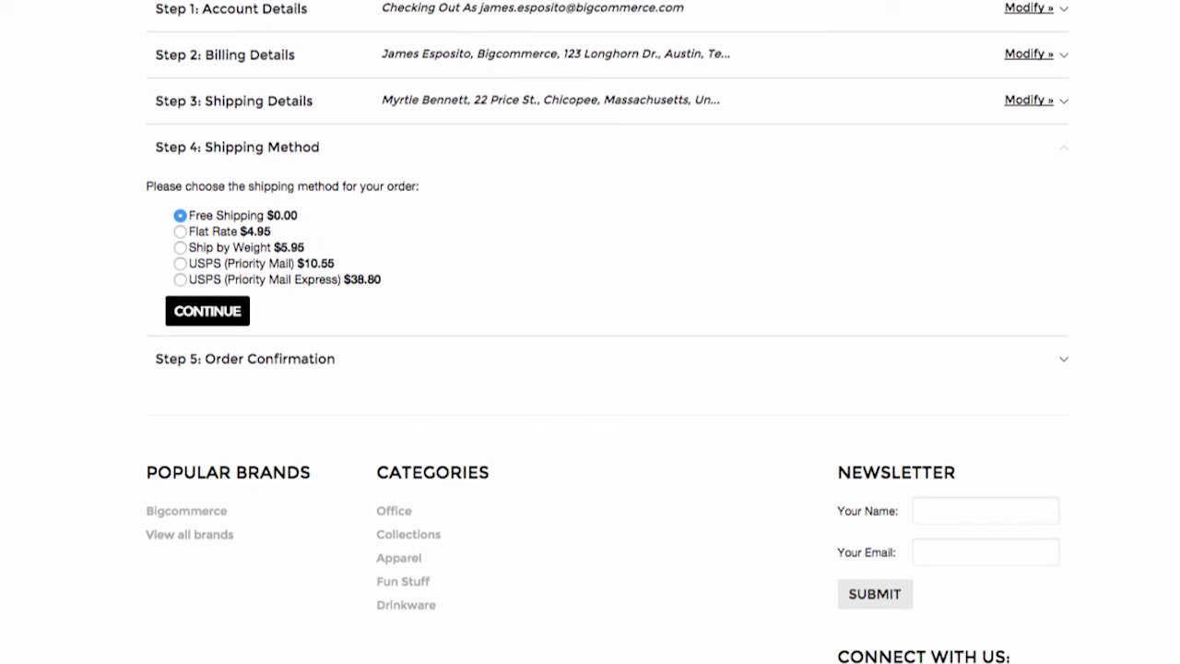